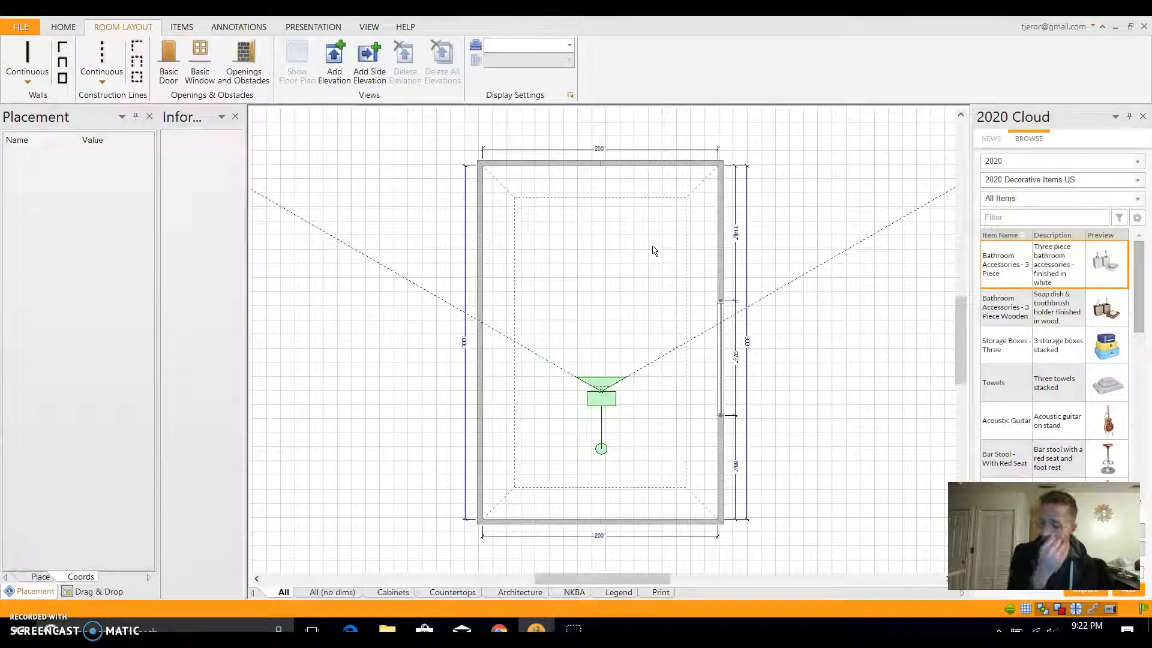
{"action": "left_click", "coordinate": [630, 275]}
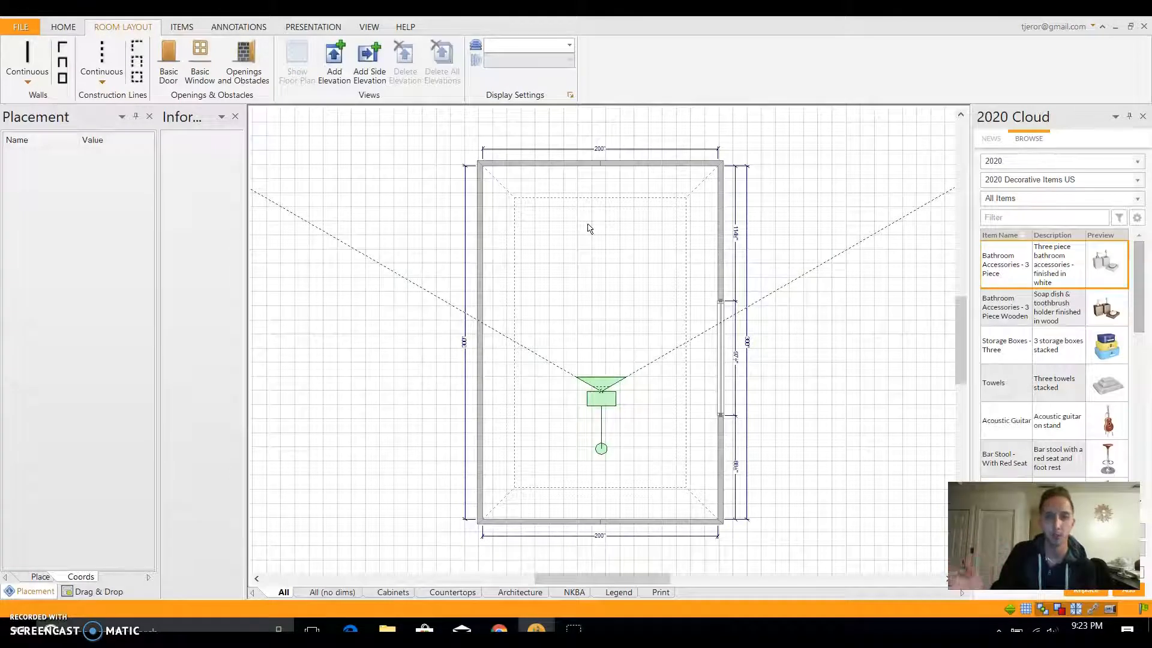
{"action": "left_click", "coordinate": [571, 241]}
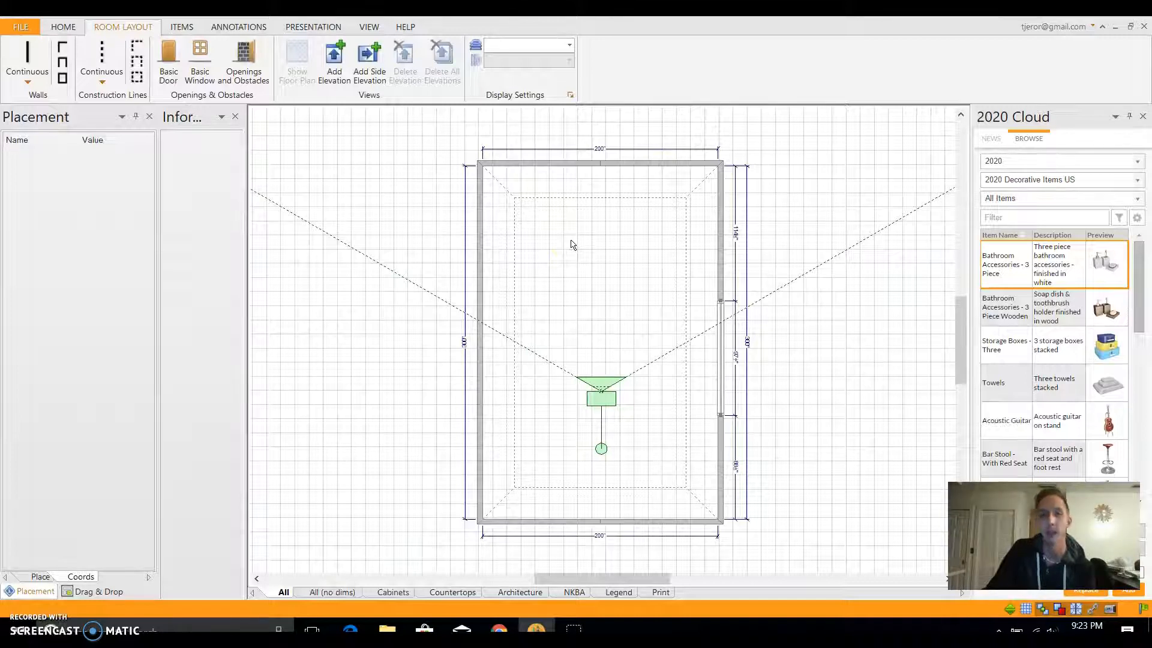
{"action": "left_click", "coordinate": [565, 252]}
{"action": "left_click", "coordinate": [585, 269]}
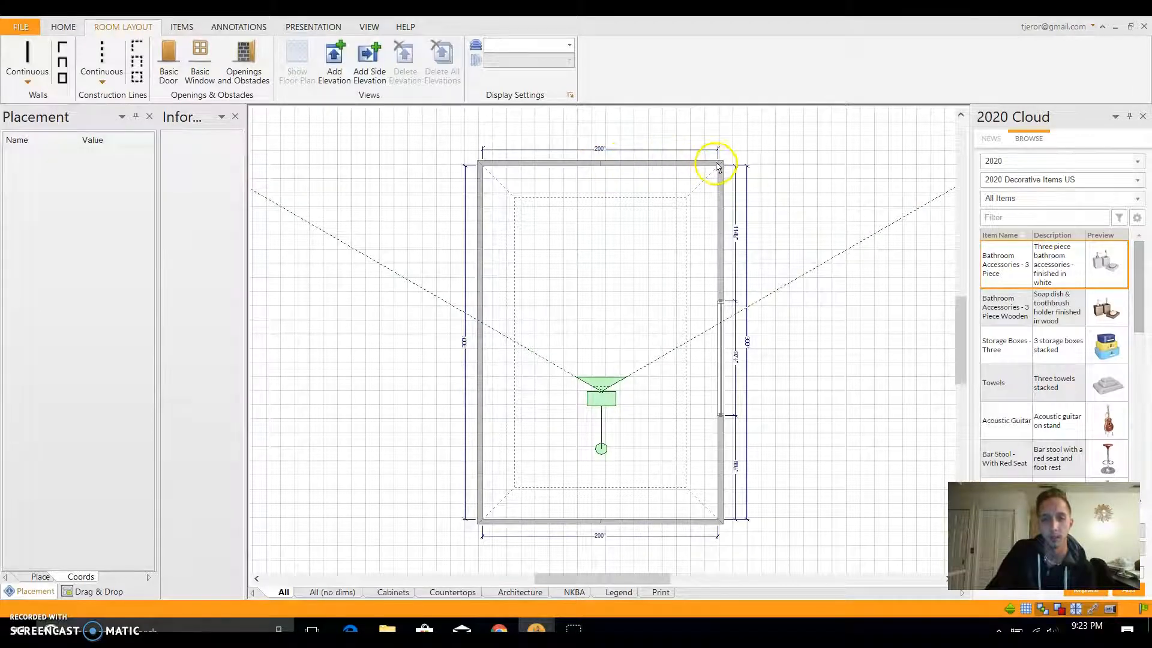
Step: Examine the current room in the 2020 Rendering Module, including its ceiling and back wall, and return to the floor plan
{"action": "mouse_move", "coordinate": [536, 629]}
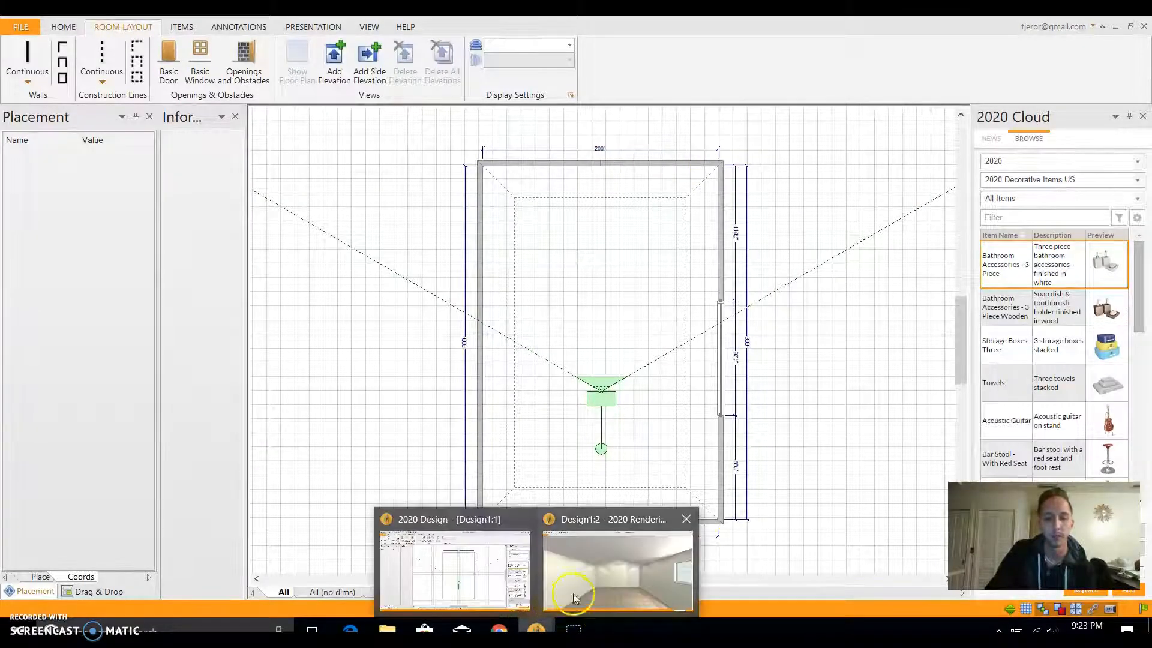
{"action": "left_click", "coordinate": [606, 566]}
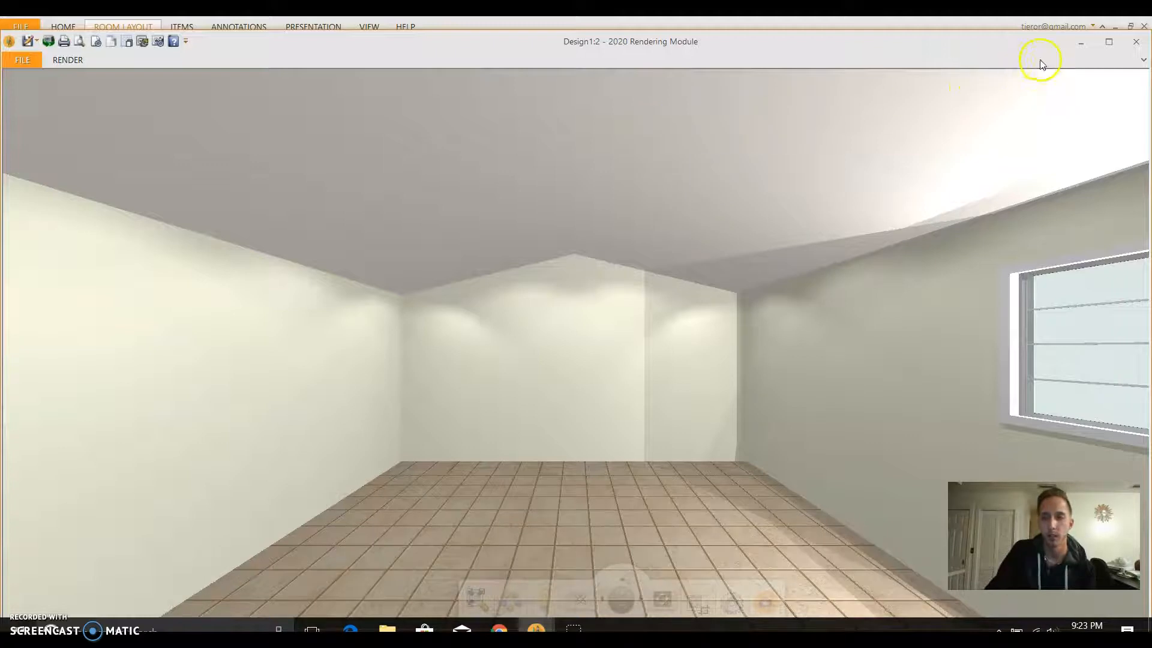
{"action": "left_click", "coordinate": [1081, 44]}
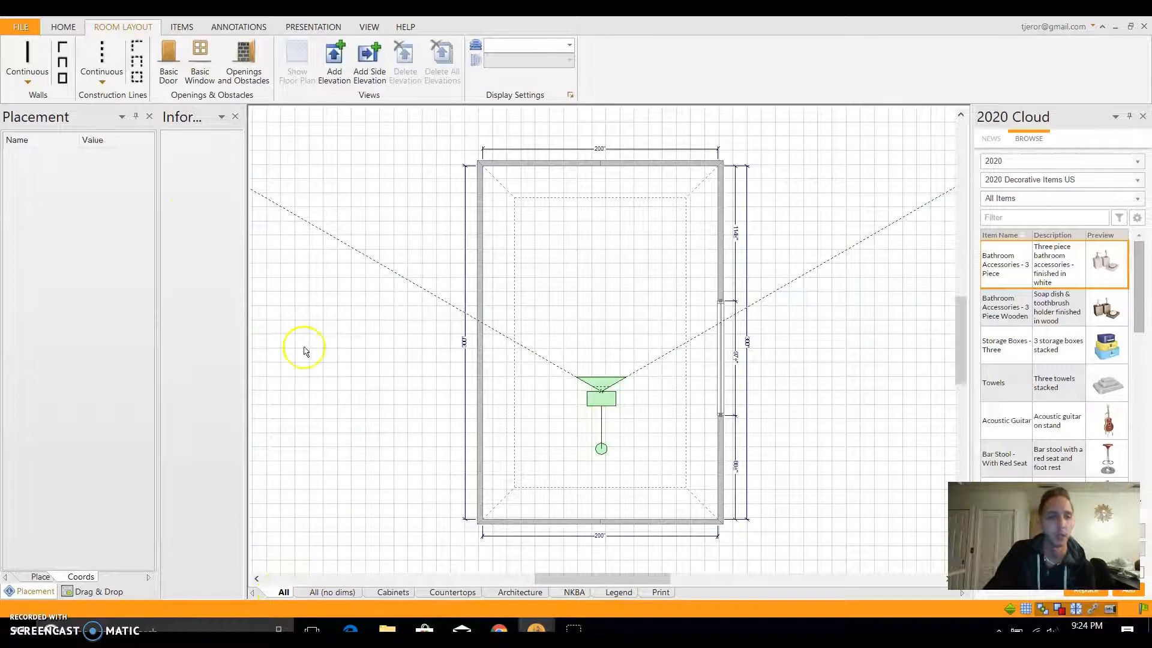
Step: Open the shape of the room's existing walls for editing, starting from the left wall
{"action": "left_click", "coordinate": [30, 54]}
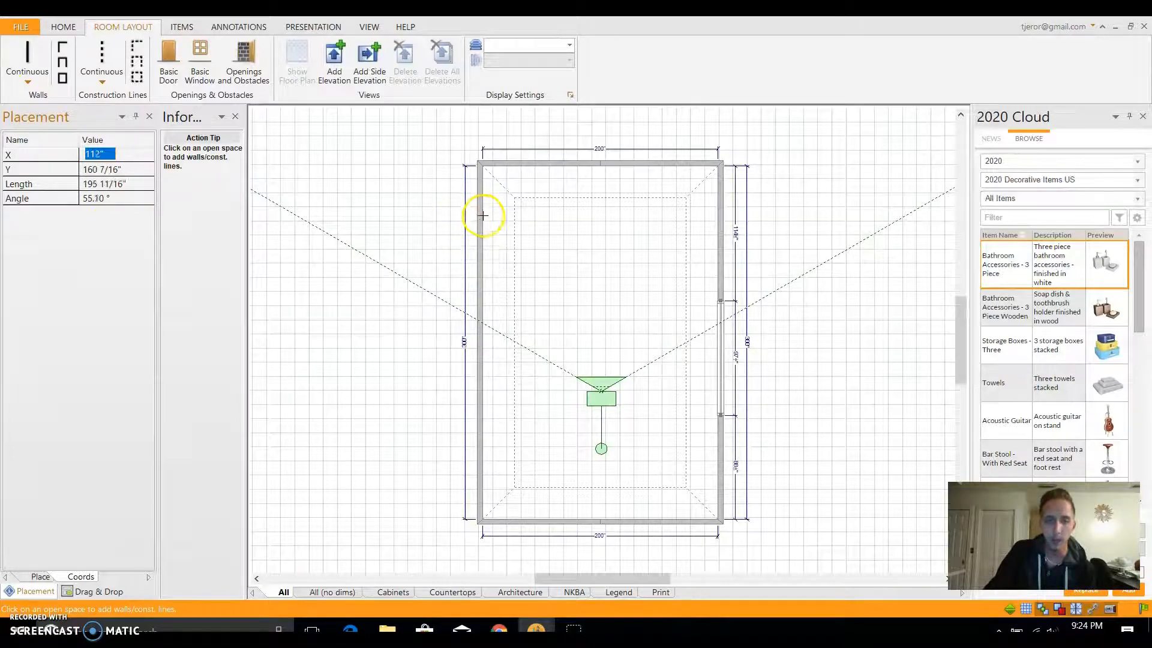
{"action": "left_click", "coordinate": [101, 590]}
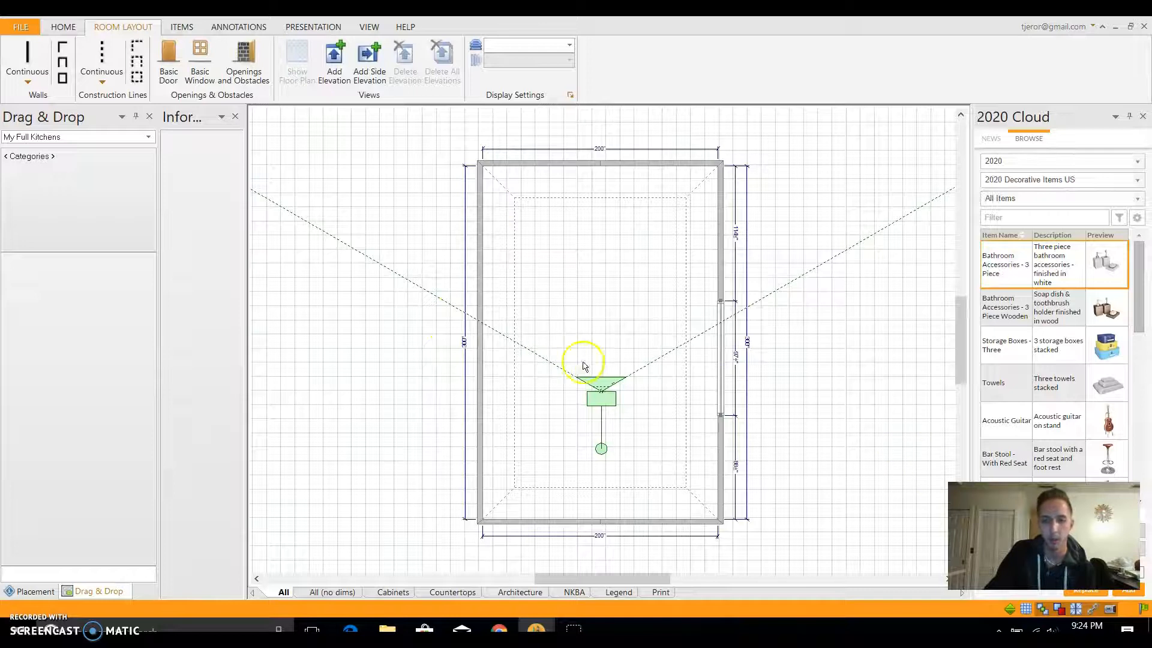
{"action": "scroll", "coordinate": [586, 366], "scroll_direction": "up", "scroll_amount": 3}
{"action": "middle_click_drag", "start_coordinate": [573, 275], "coordinate": [597, 403]}
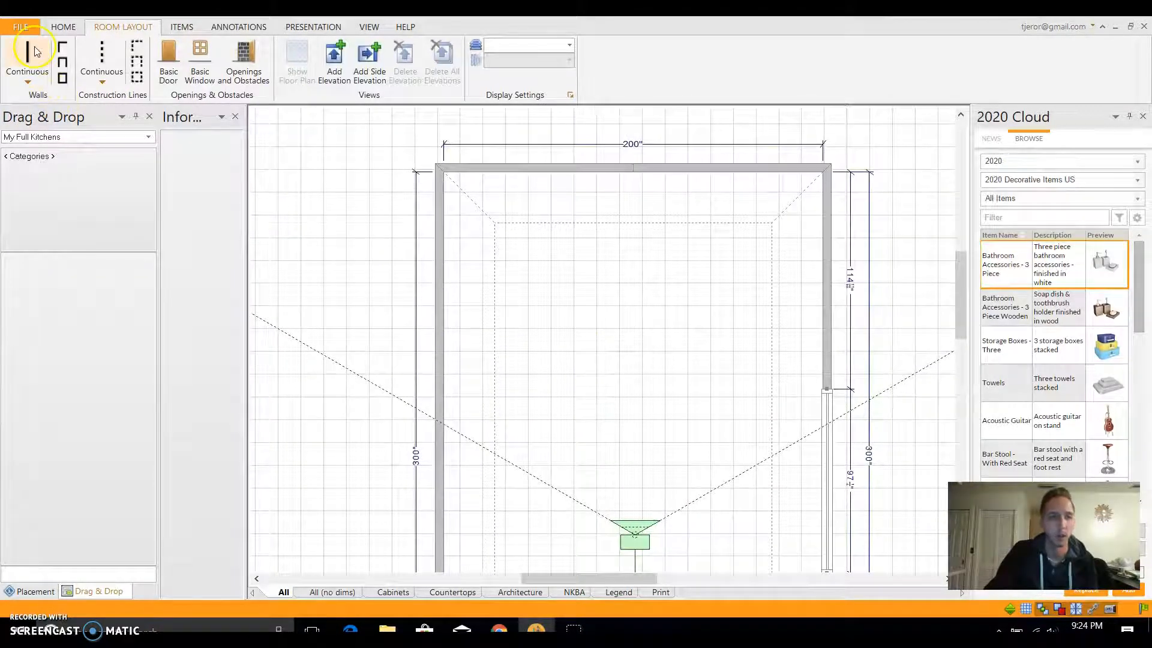
{"action": "right_click", "coordinate": [441, 258]}
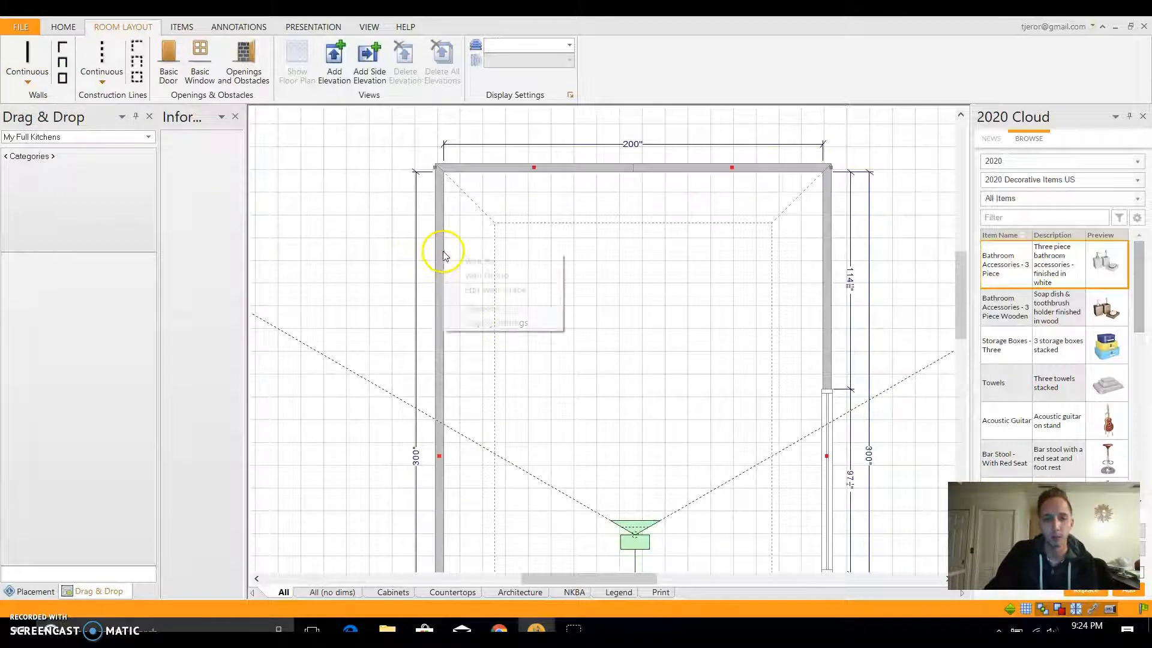
{"action": "left_click", "coordinate": [491, 291]}
Step: Add a 100" wall section running perpendicular from the inner face of the left wall into the room
{"action": "right_click", "coordinate": [447, 271]}
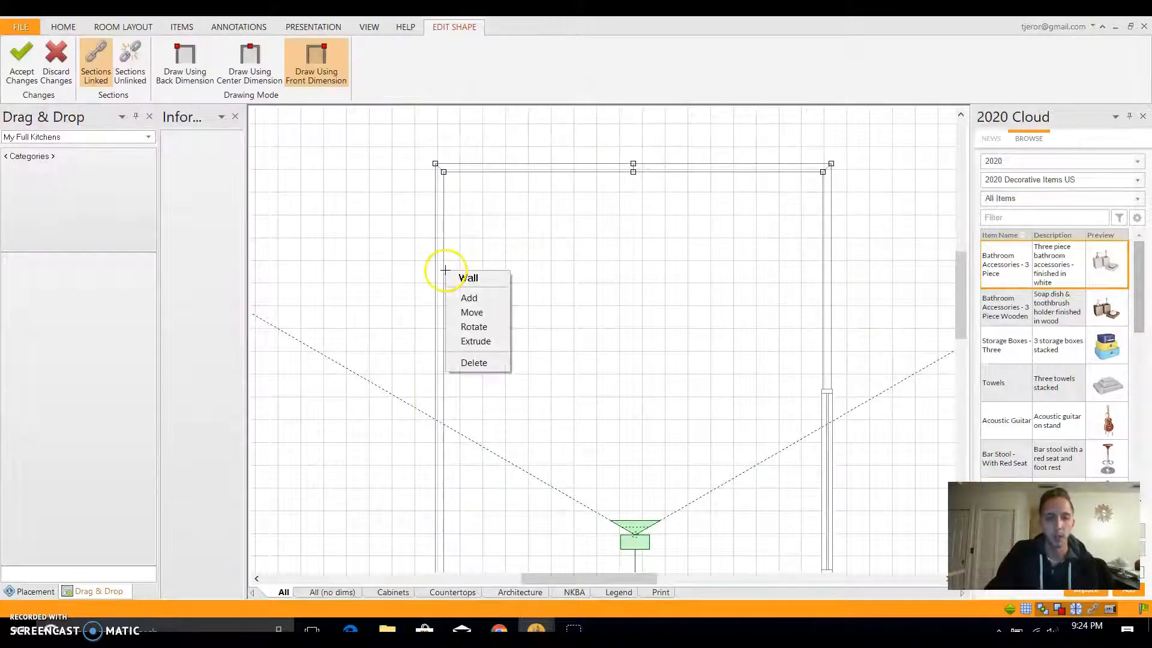
{"action": "left_click", "coordinate": [469, 297]}
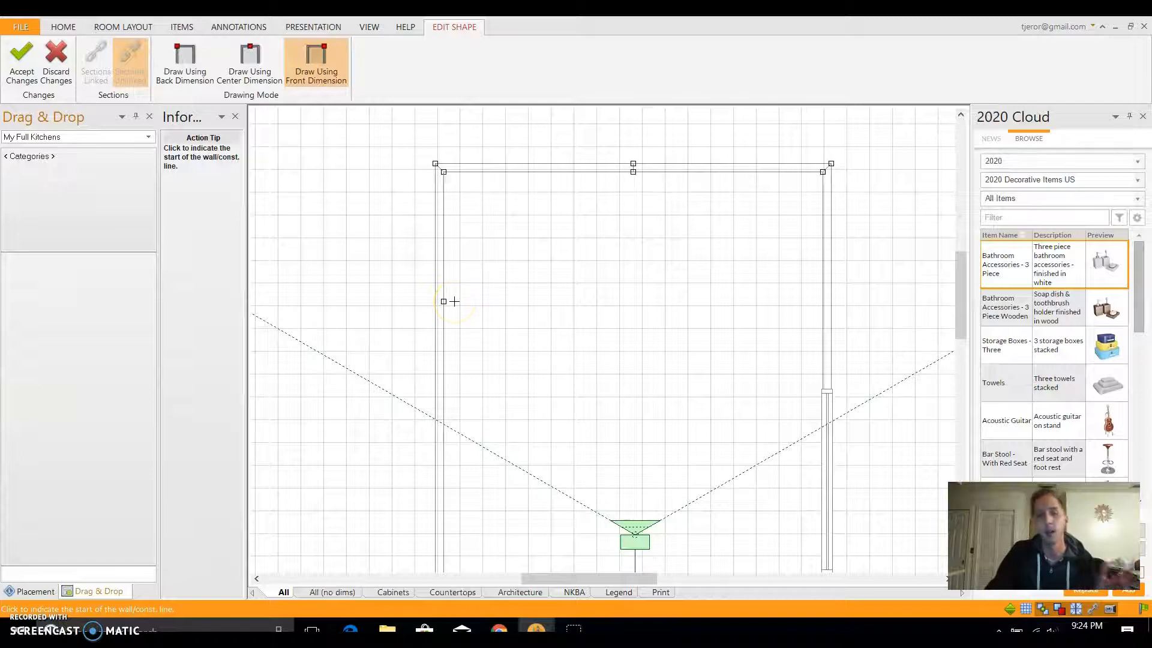
{"action": "left_click", "coordinate": [447, 325]}
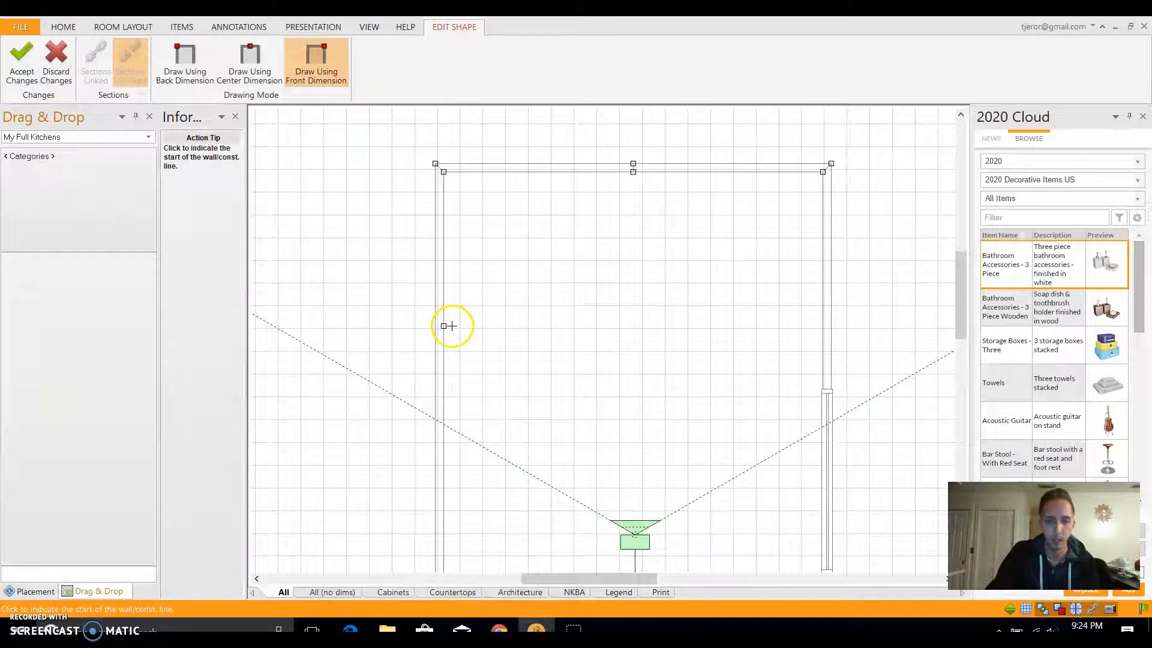
{"action": "left_click", "coordinate": [479, 327]}
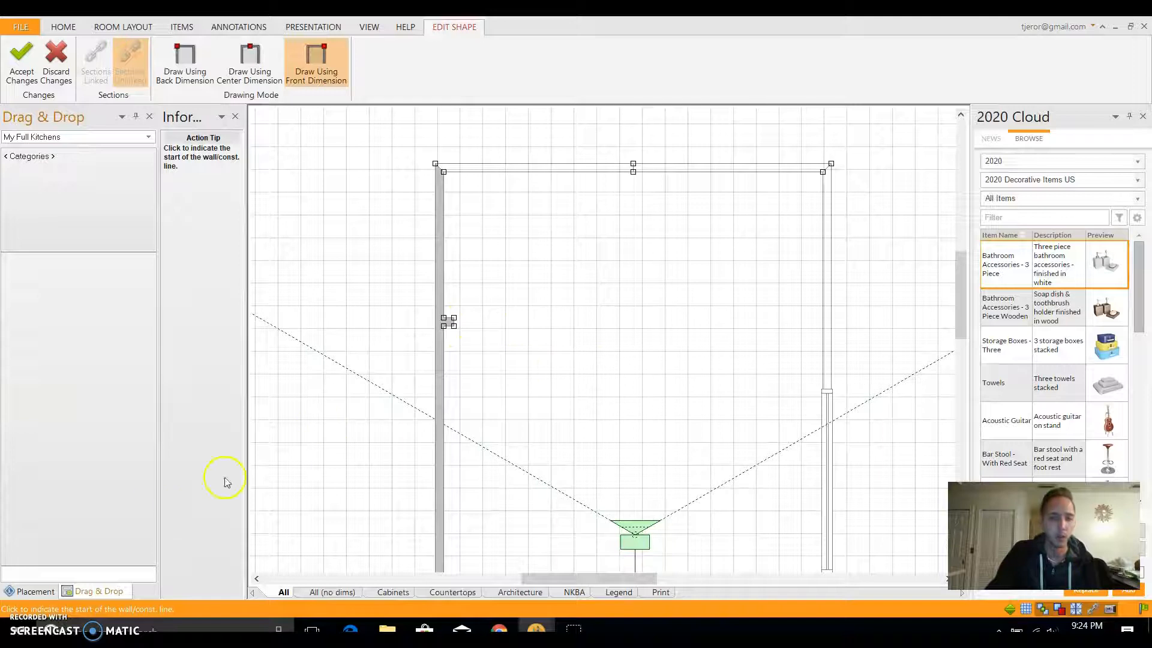
{"action": "left_click", "coordinate": [28, 592]}
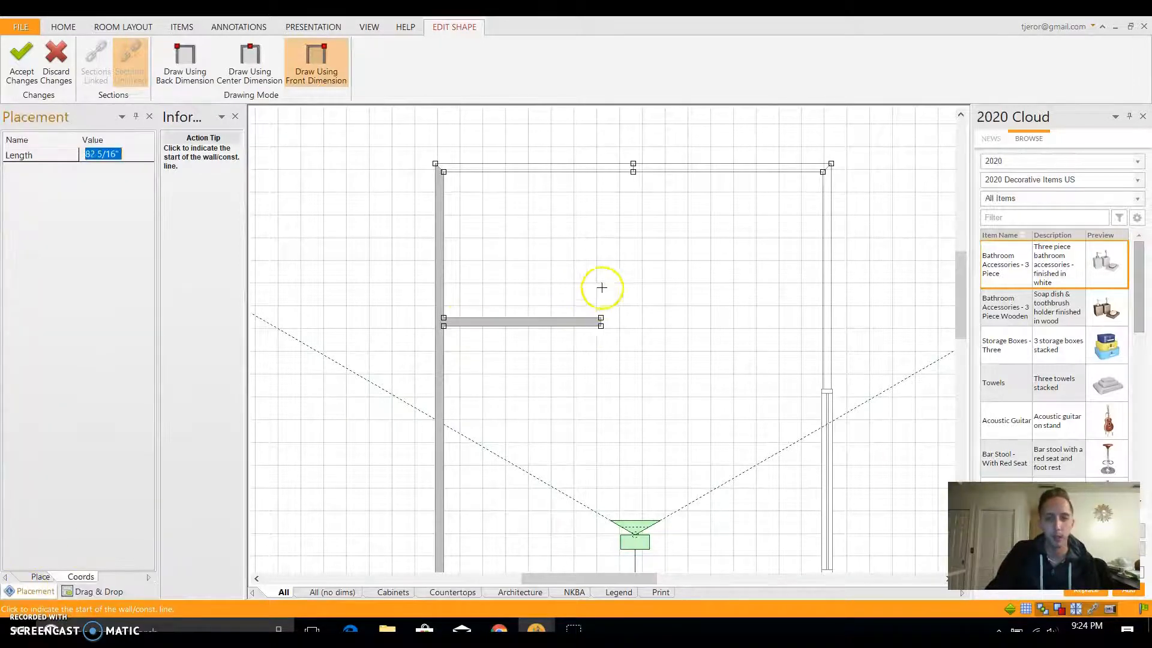
{"action": "type", "text": "100"}
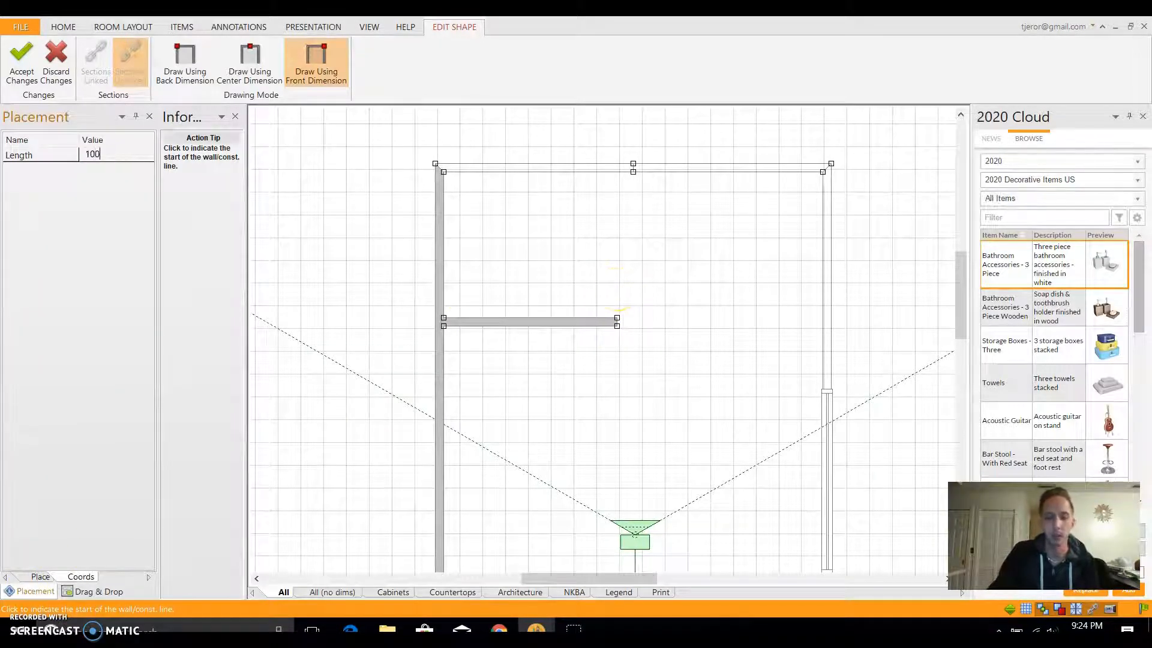
{"action": "key", "text": "Return"}
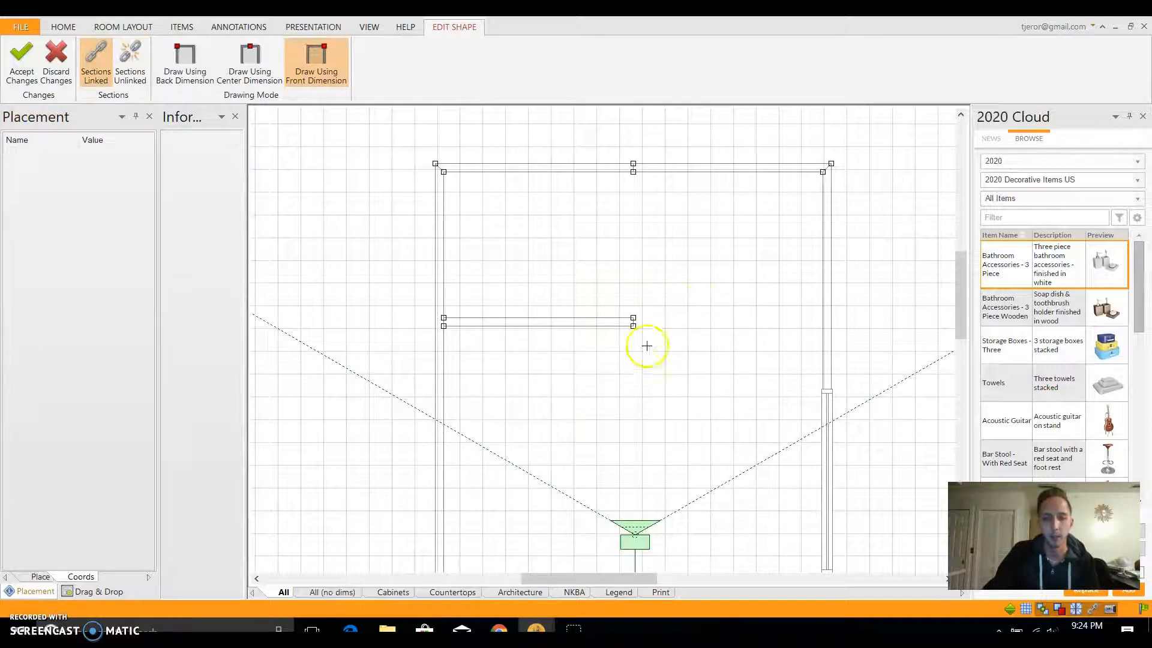
{"action": "right_click", "coordinate": [636, 324]}
{"action": "left_click", "coordinate": [657, 348]}
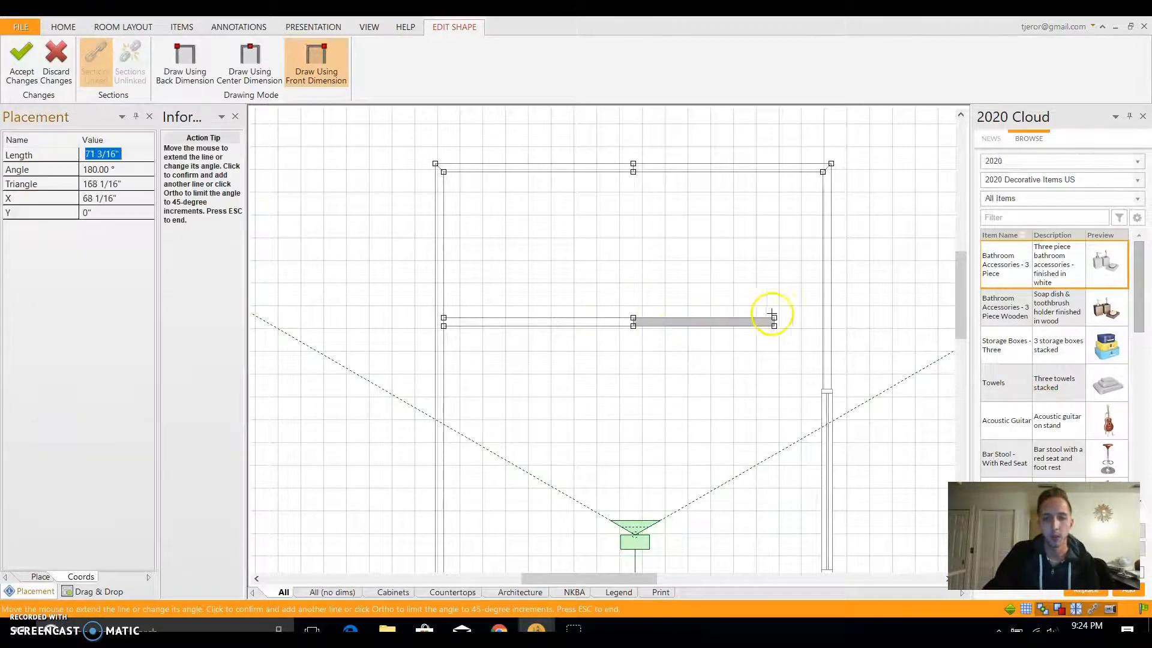
{"action": "type", "text": "100"}
{"action": "key", "text": "Escape"}
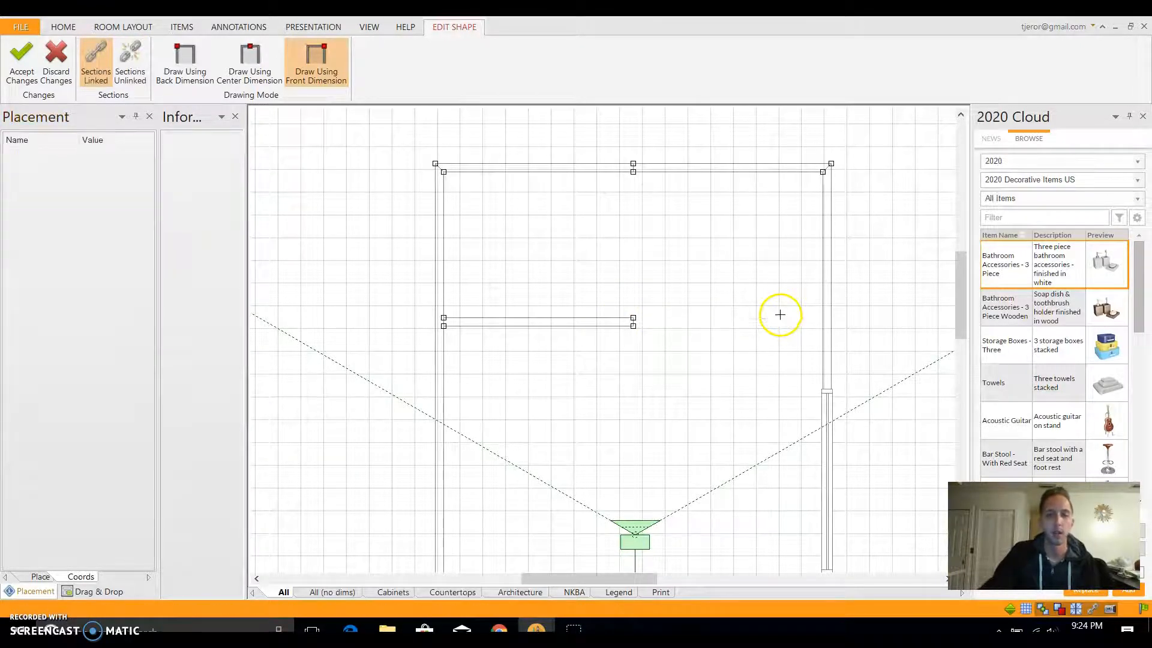
Step: Continue the partition wall with a second straight 100" section at 180° up to the right wall and accept the shape changes
{"action": "right_click", "coordinate": [634, 323]}
{"action": "left_click", "coordinate": [656, 353]}
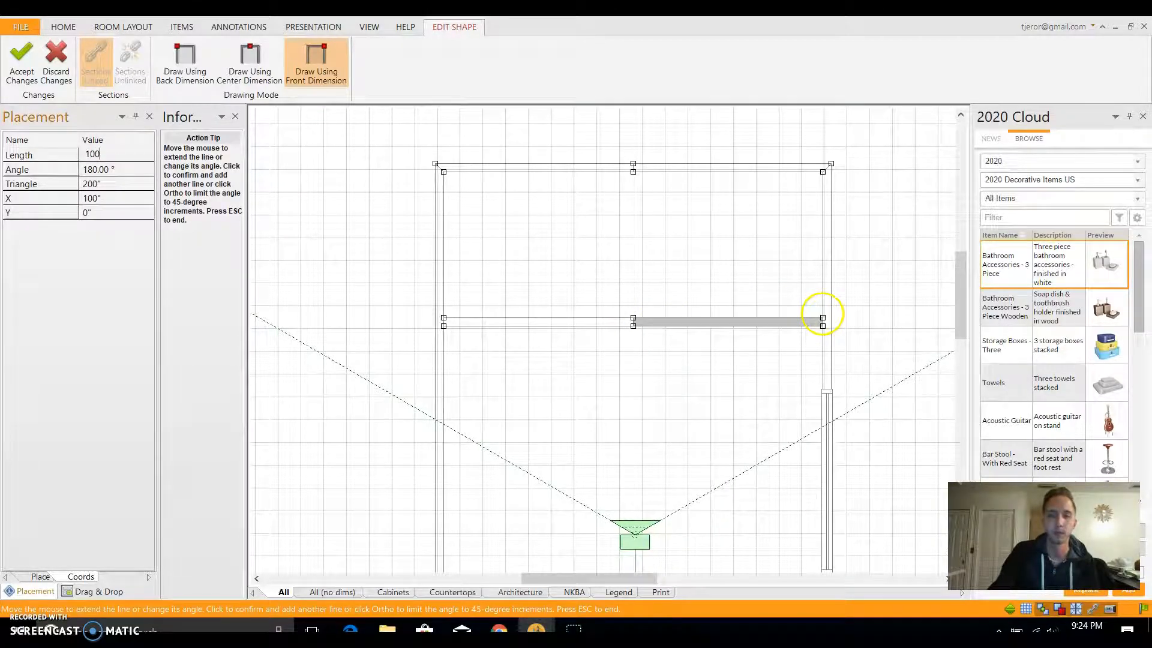
{"action": "left_click", "coordinate": [821, 316]}
{"action": "key", "text": "Escape"}
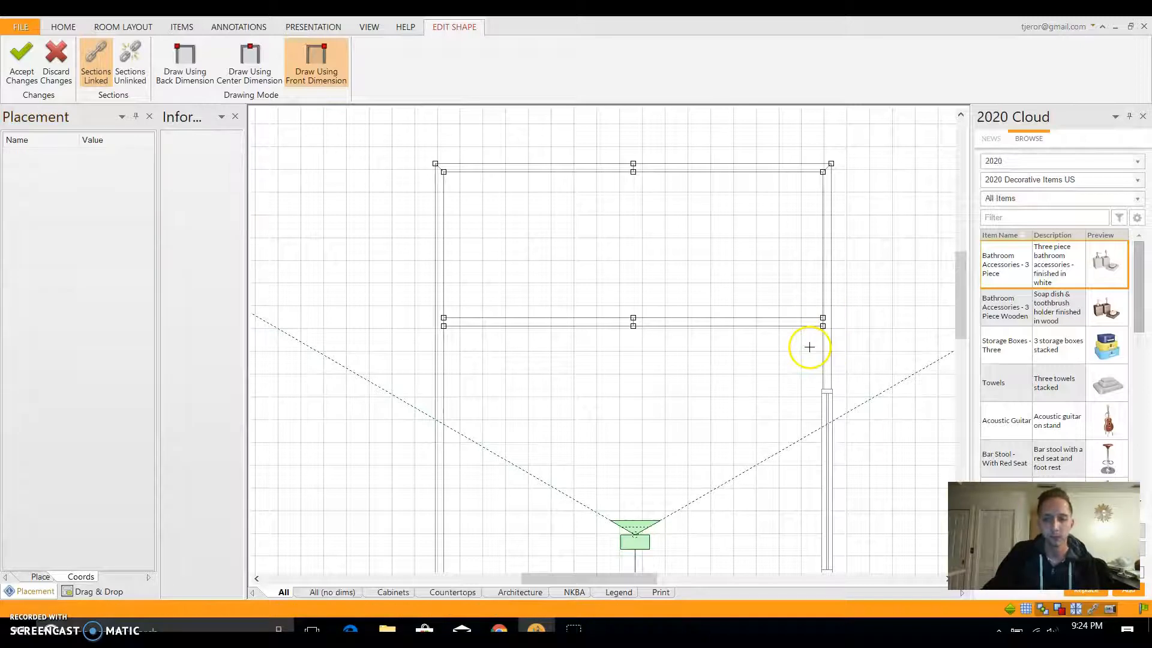
{"action": "left_click", "coordinate": [12, 49]}
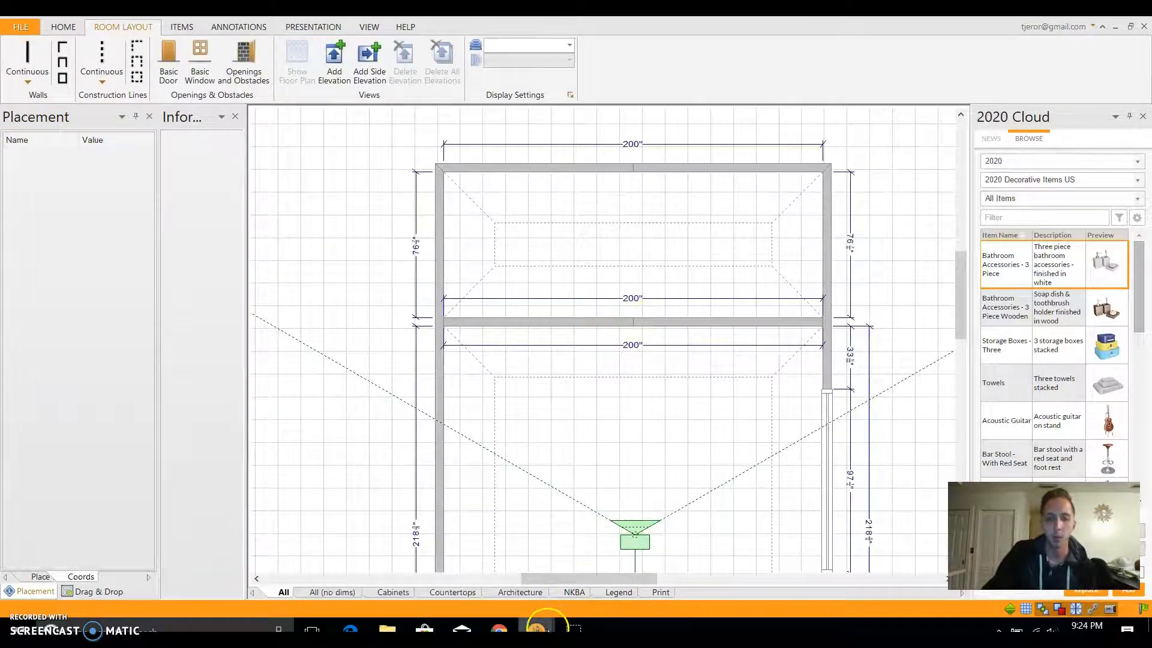
Step: Examine the new partition wall in the rendering window and return to the floor plan
{"action": "mouse_move", "coordinate": [536, 628]}
{"action": "left_click", "coordinate": [593, 585]}
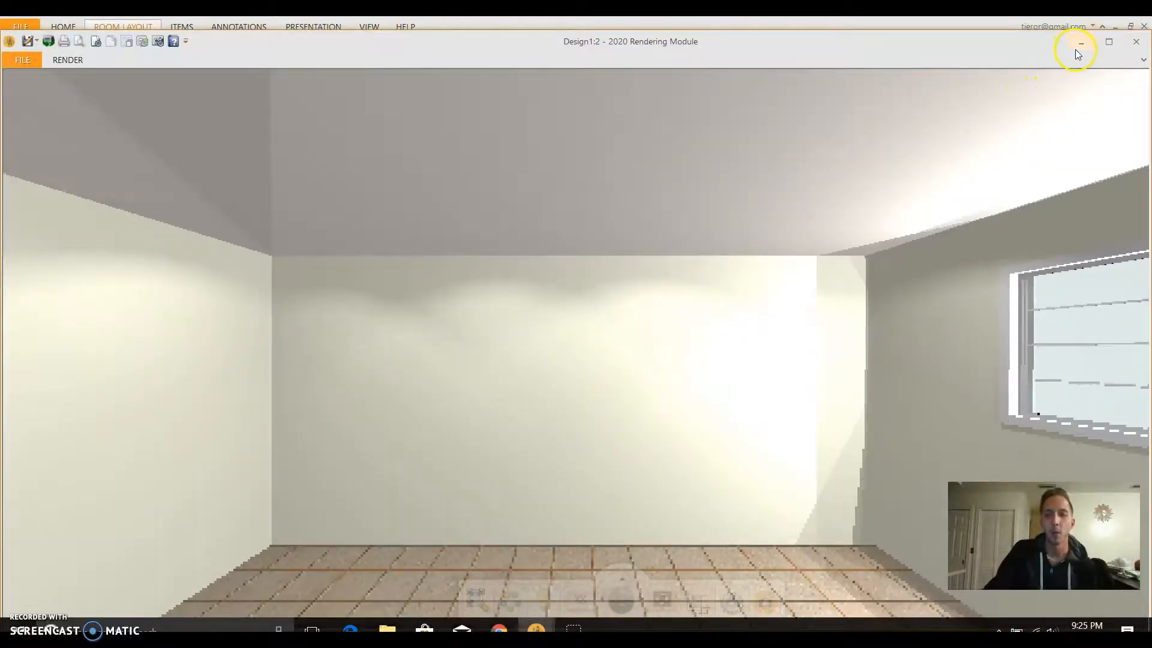
{"action": "left_click", "coordinate": [1079, 43]}
Step: Give Section 1 of the partition wall different end heights, keeping 96" at the beginning and setting 120" at the end
{"action": "double_click", "coordinate": [612, 323]}
{"action": "left_click_drag", "start_coordinate": [624, 159], "coordinate": [588, 359]}
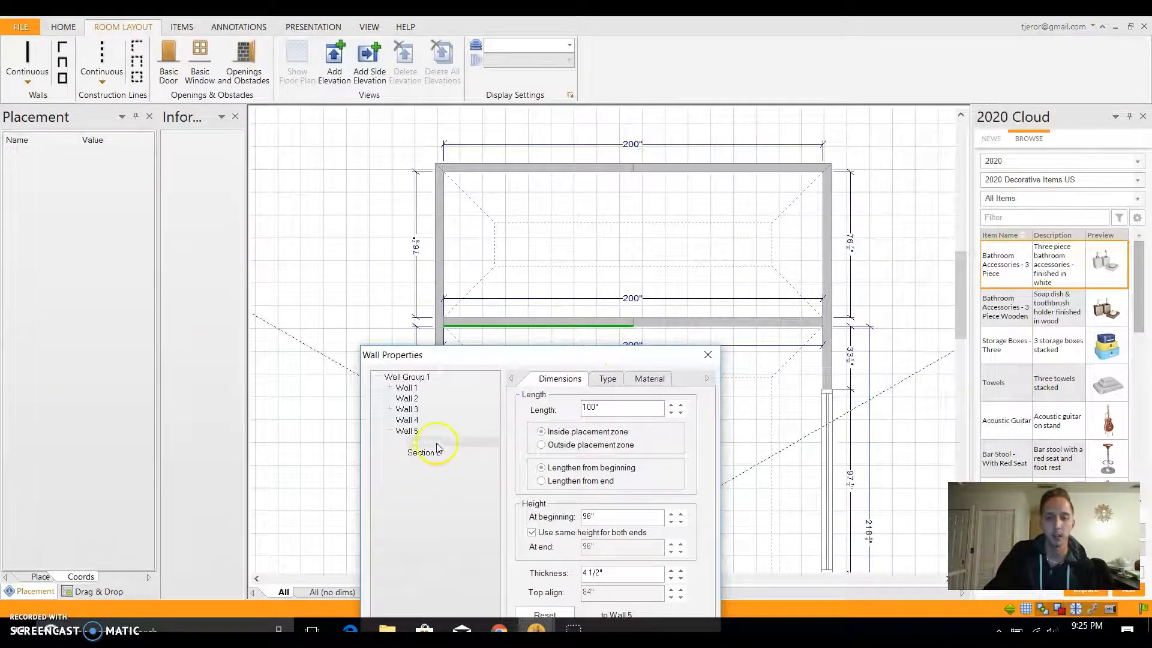
{"action": "left_click", "coordinate": [531, 532]}
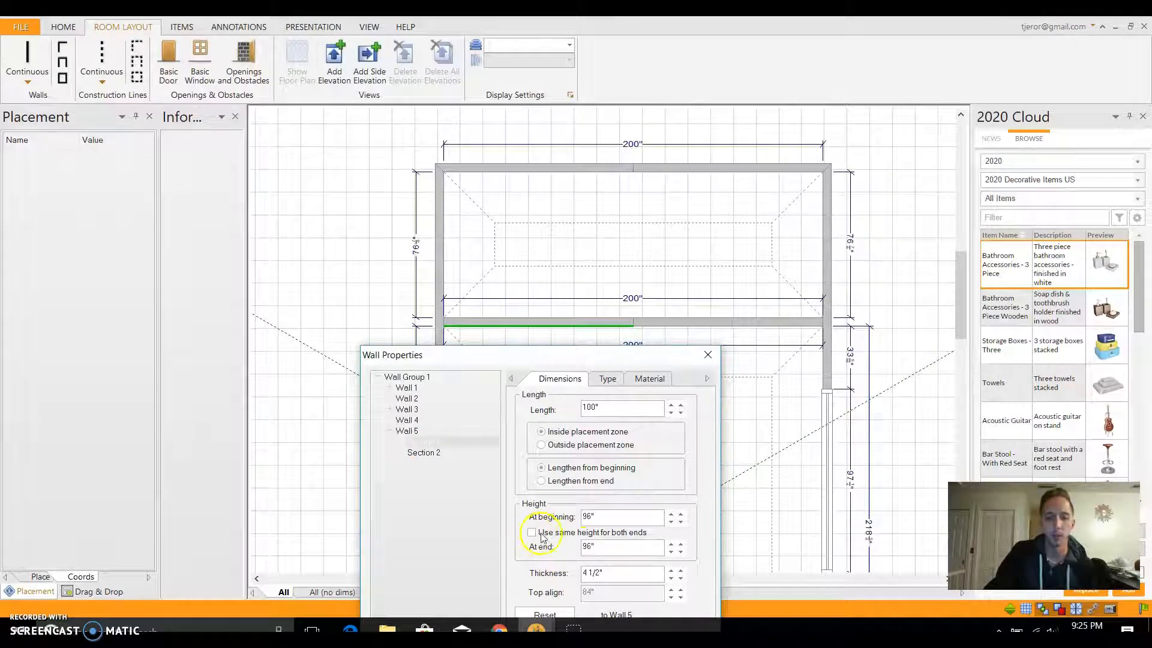
{"action": "left_click", "coordinate": [621, 516]}
{"action": "left_click", "coordinate": [617, 546]}
{"action": "type", "text": "120"}
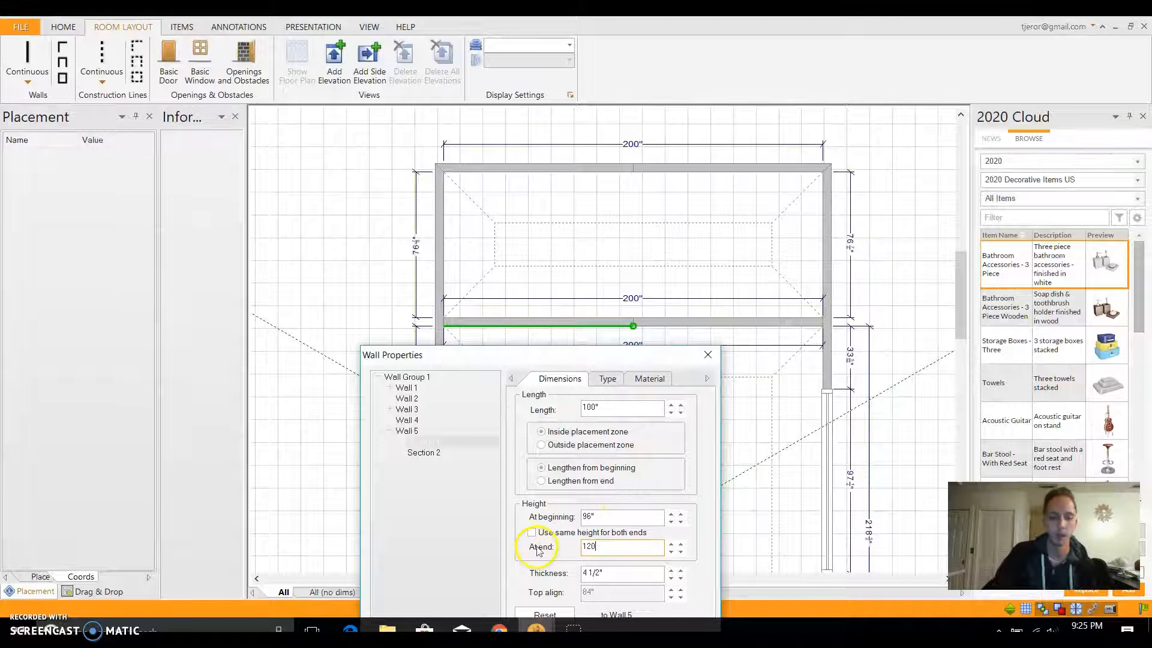
Step: Give Section 2 of Wall 5 separate end heights, with 120" at the beginning and 96" at the end, and apply the wall properties
{"action": "left_click_drag", "start_coordinate": [561, 368], "coordinate": [261, 203]}
{"action": "left_click", "coordinate": [130, 288]}
{"action": "left_click", "coordinate": [232, 370]}
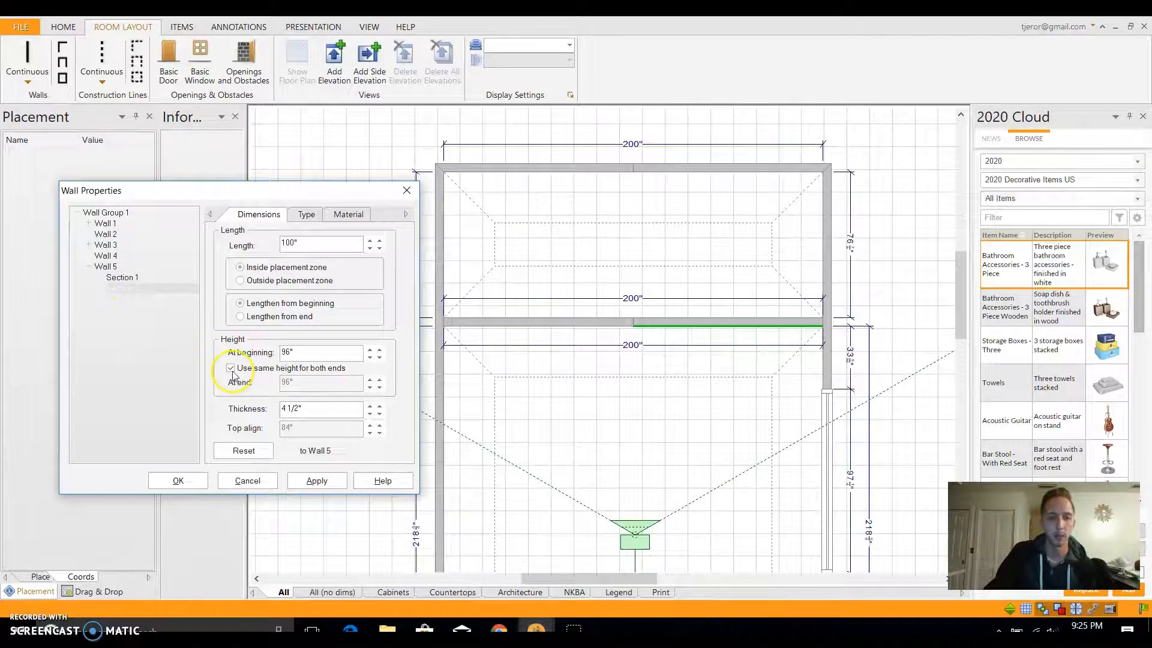
{"action": "left_click", "coordinate": [231, 369]}
{"action": "left_click", "coordinate": [308, 384]}
{"action": "double_click", "coordinate": [300, 352]}
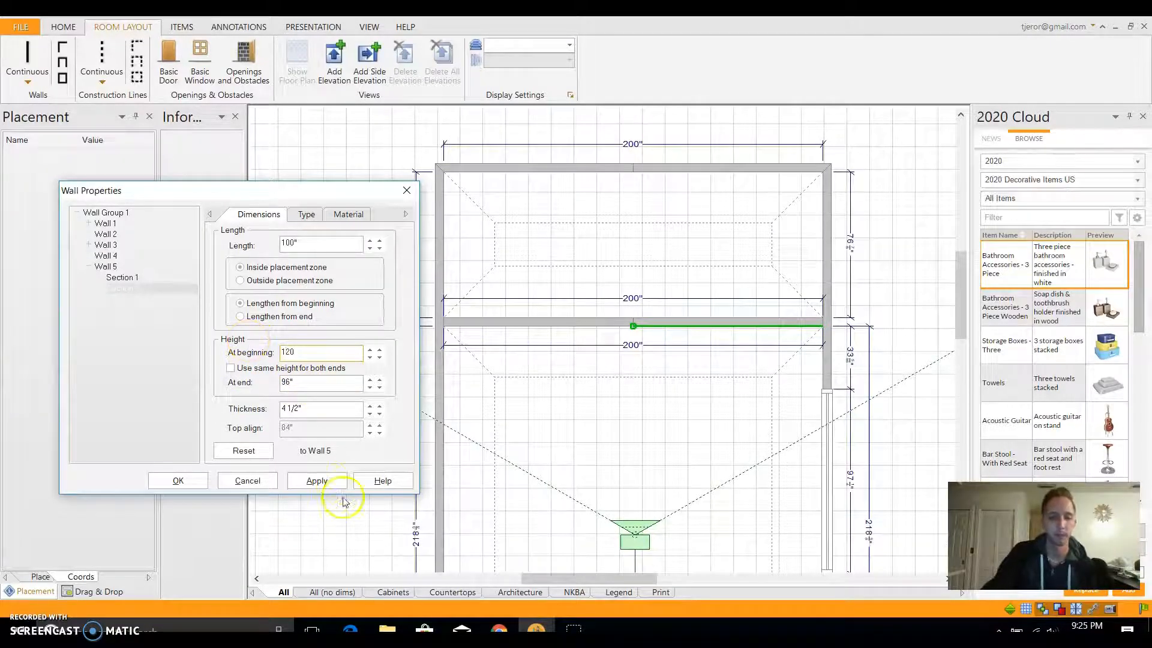
{"action": "left_click", "coordinate": [178, 480]}
Step: Check the peaked partition wall and sloped ceiling in the rendering window and return to the floor plan
{"action": "mouse_move", "coordinate": [536, 629]}
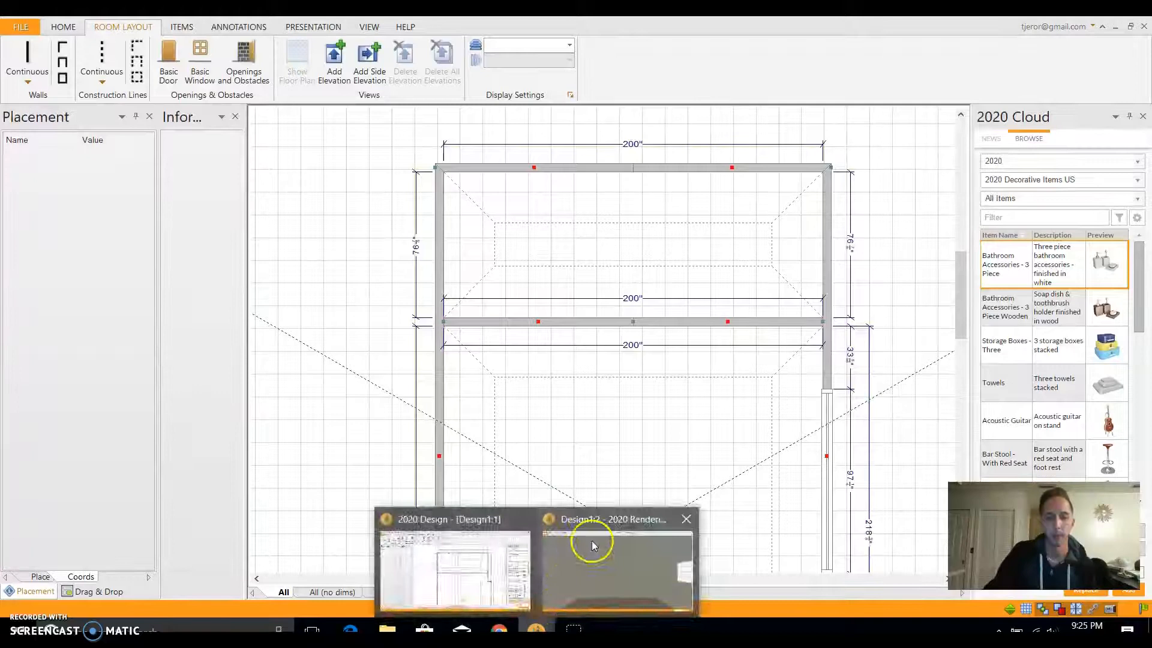
{"action": "left_click", "coordinate": [592, 543]}
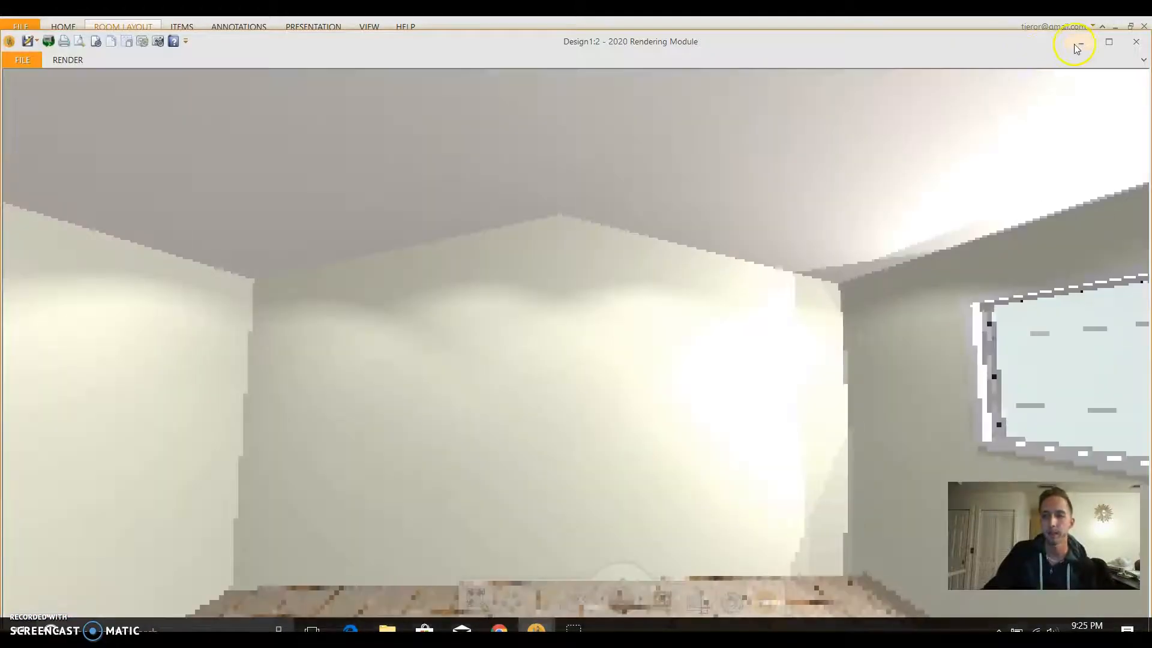
{"action": "left_click", "coordinate": [1079, 42]}
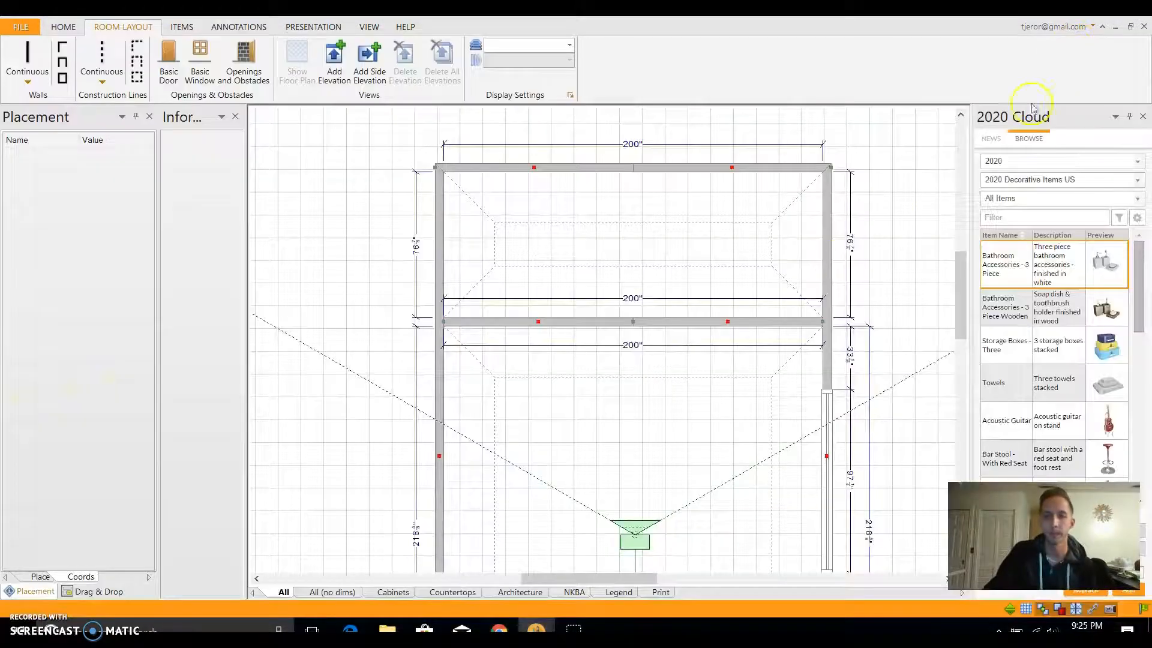
Step: Set the inside finish of Section 2 of the partition wall (Wall 5) to None Material, used for both sides
{"action": "left_click", "coordinate": [772, 325]}
{"action": "left_click_drag", "start_coordinate": [735, 326], "coordinate": [691, 326]}
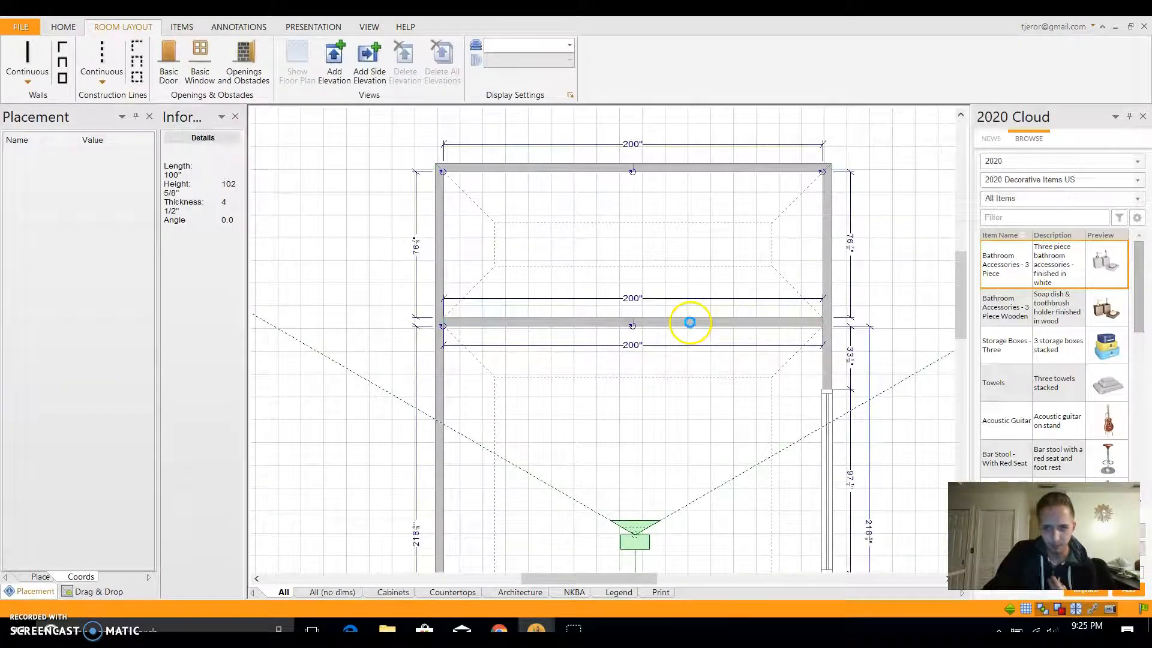
{"action": "double_click", "coordinate": [690, 323]}
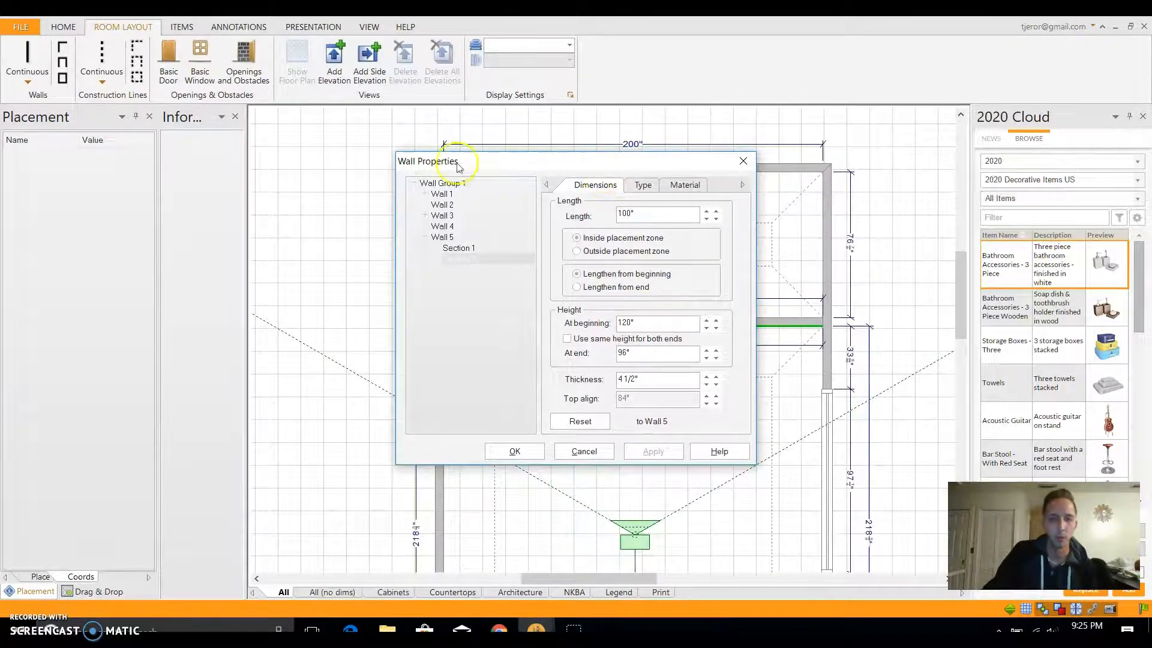
{"action": "left_click_drag", "start_coordinate": [538, 163], "coordinate": [275, 173]}
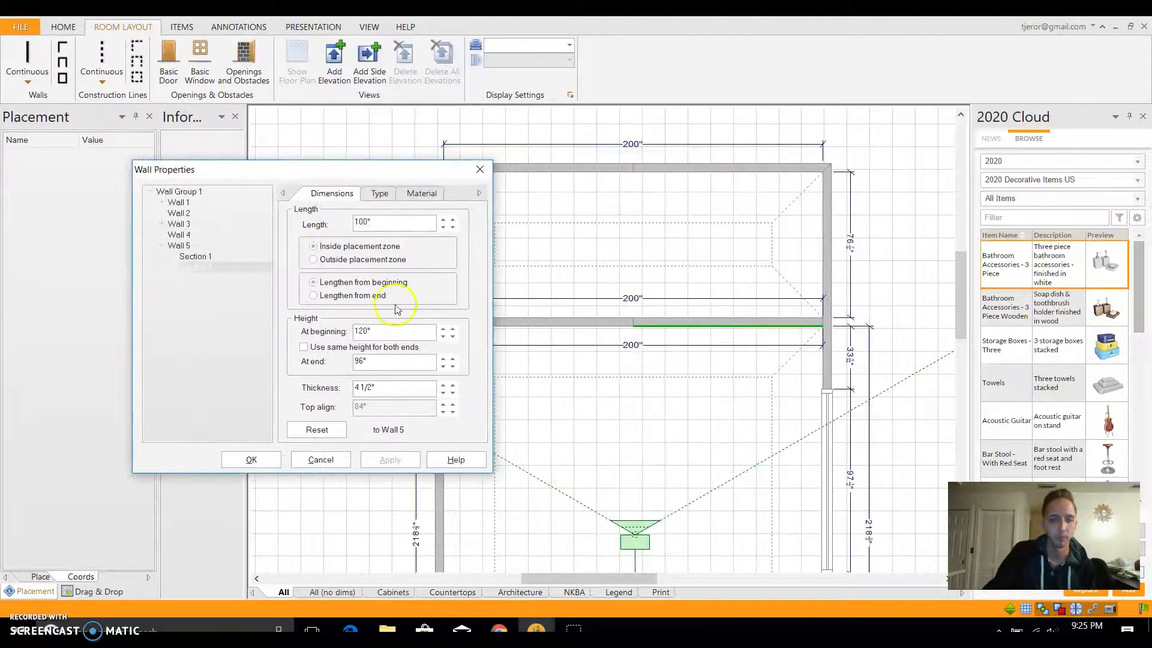
{"action": "left_click", "coordinate": [423, 193]}
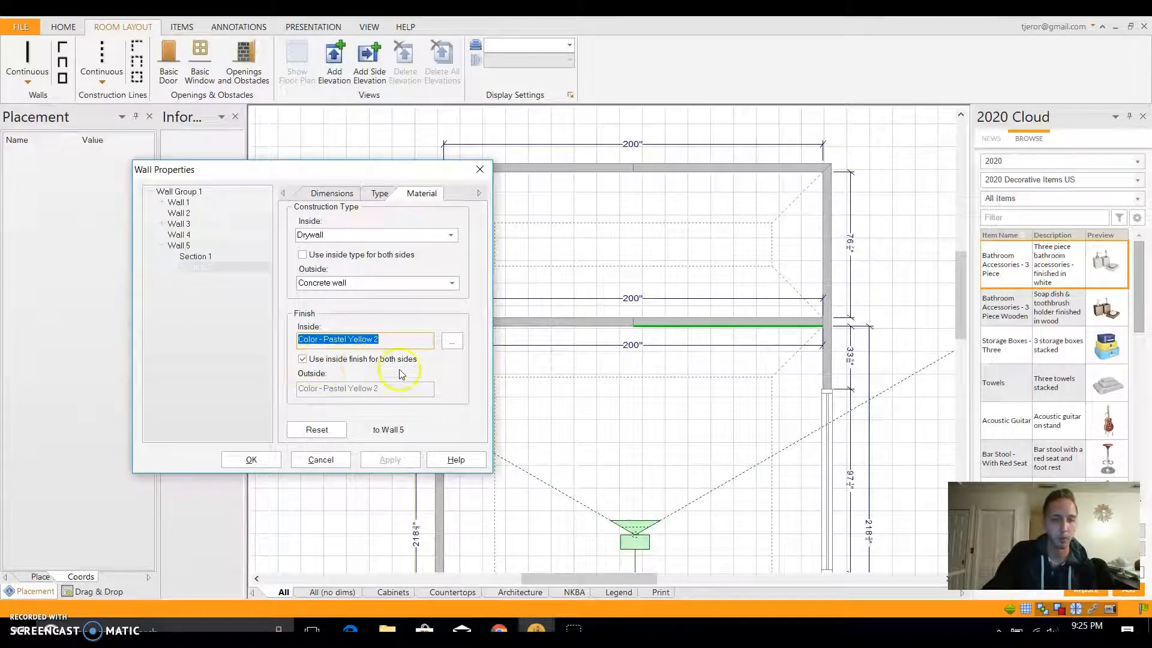
{"action": "left_click", "coordinate": [448, 346]}
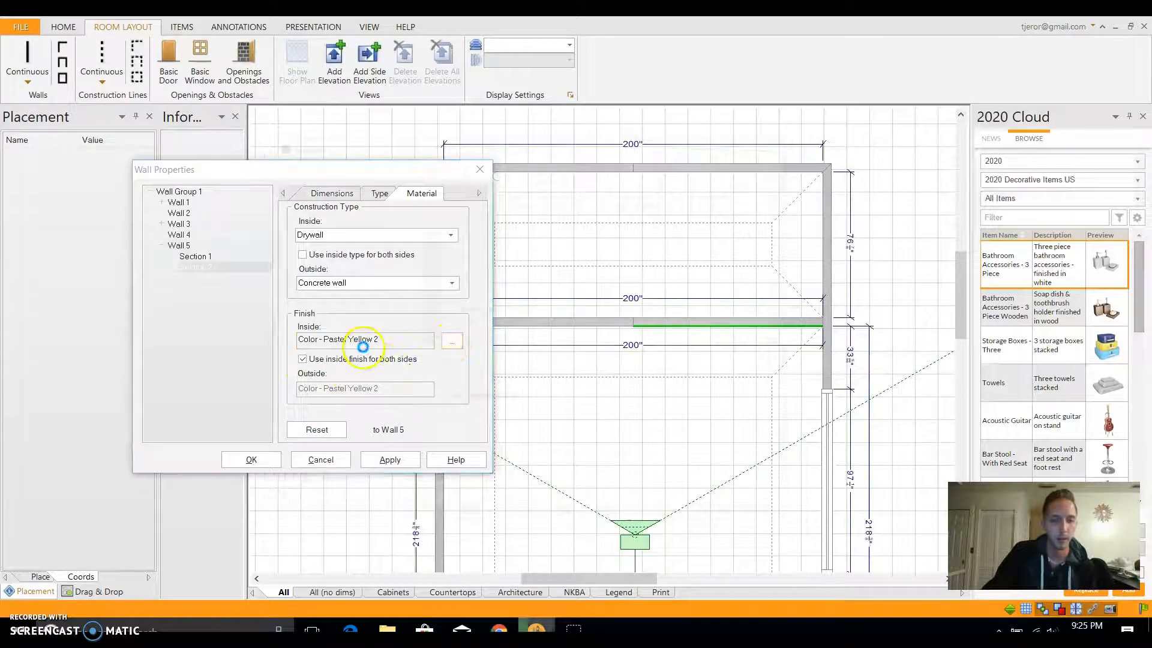
{"action": "left_click", "coordinate": [294, 228]}
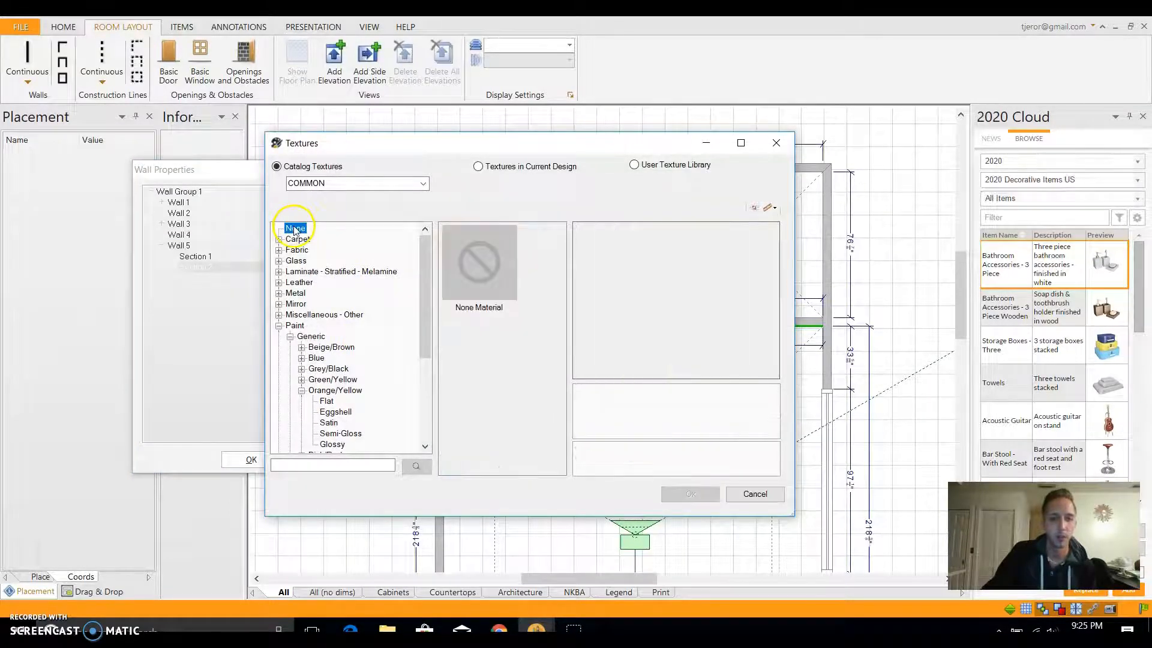
{"action": "left_click", "coordinate": [506, 277]}
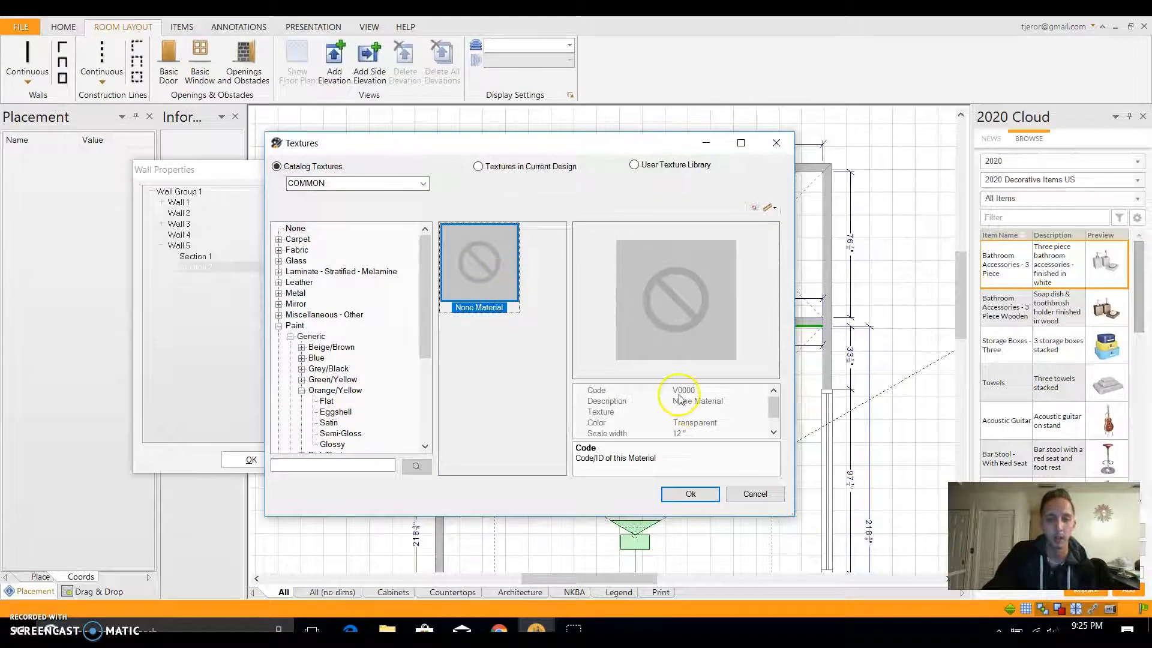
{"action": "left_click", "coordinate": [689, 493]}
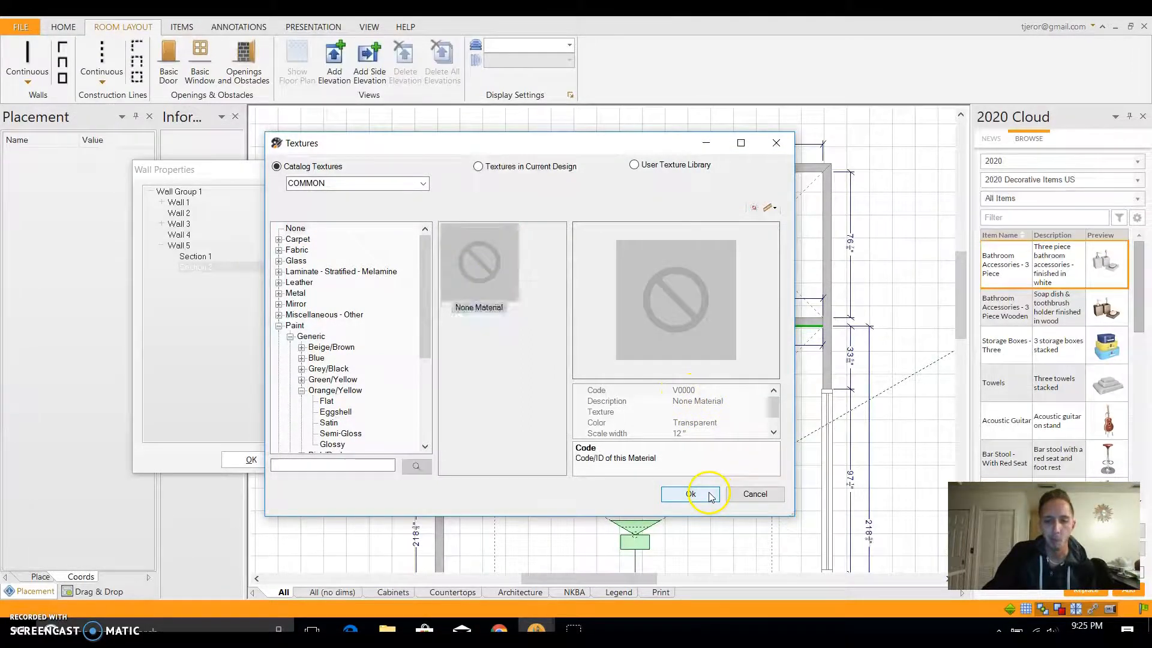
Step: Set the finish of Section 1 of Wall 5 to None Material as well and accept the wall properties
{"action": "left_click", "coordinate": [196, 267]}
{"action": "left_click", "coordinate": [451, 343]}
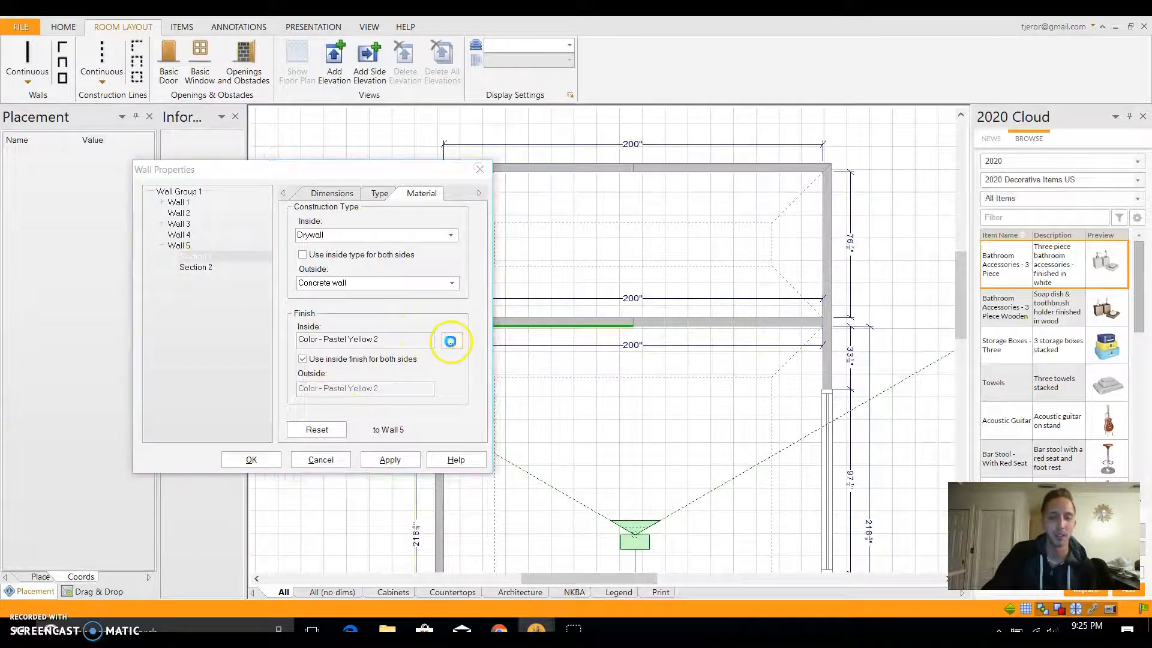
{"action": "left_click", "coordinate": [293, 225]}
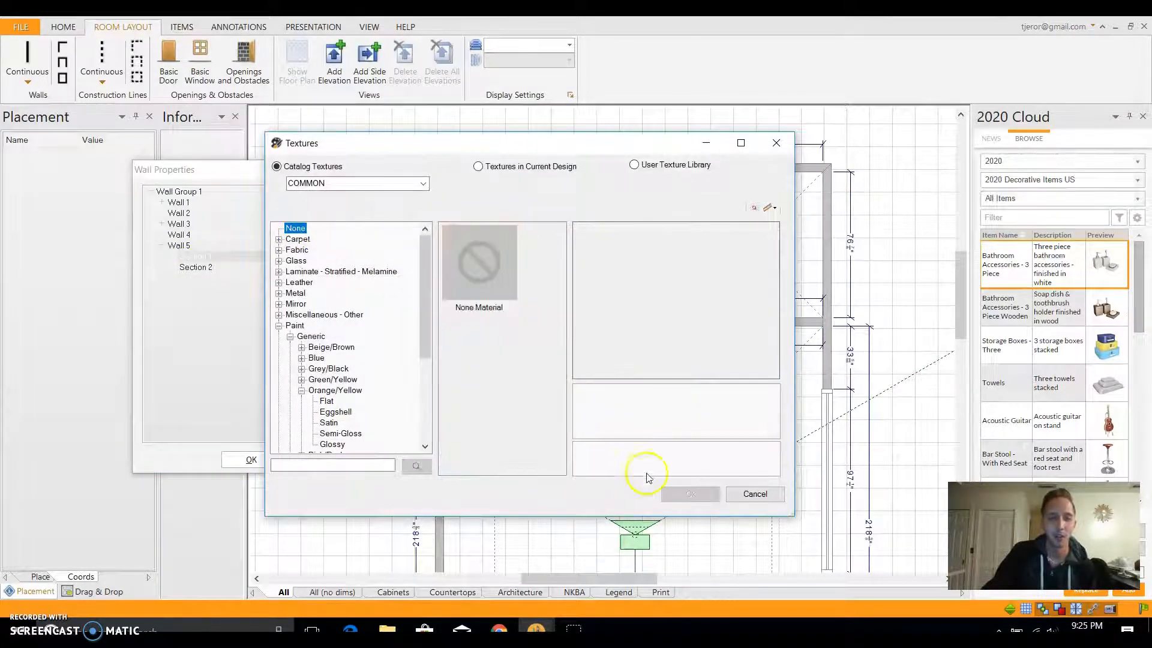
{"action": "left_click", "coordinate": [501, 303]}
{"action": "left_click", "coordinate": [696, 497]}
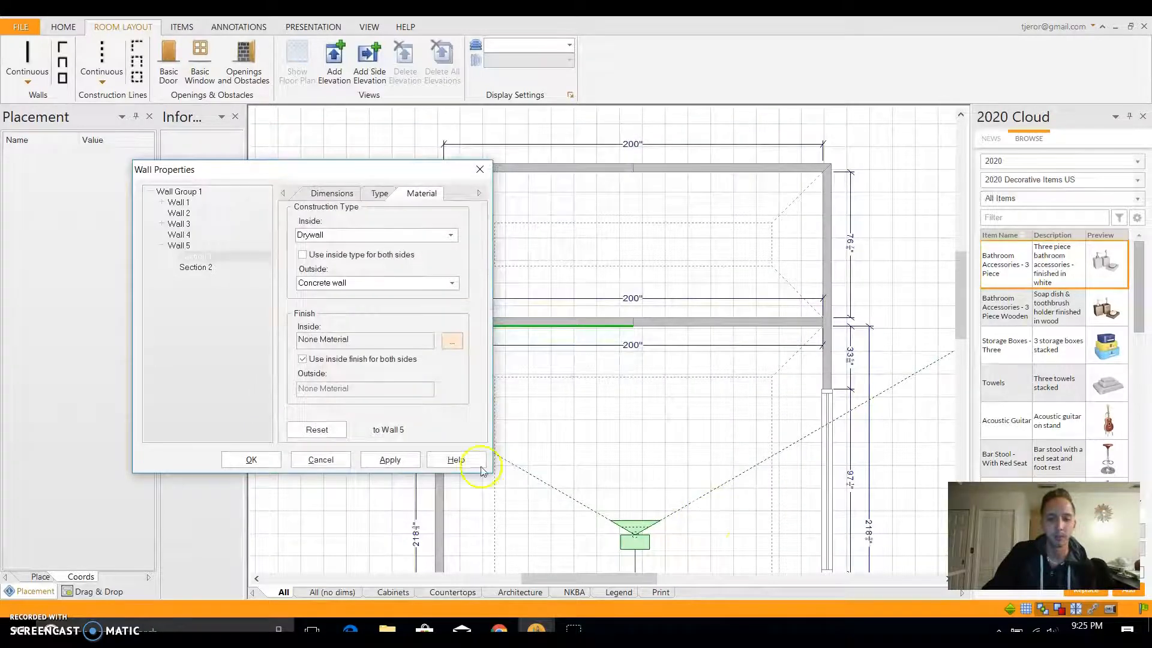
{"action": "left_click", "coordinate": [249, 459]}
Step: Examine the transparent partition wall in the rendering window from several angles and return to the design
{"action": "mouse_move", "coordinate": [536, 627]}
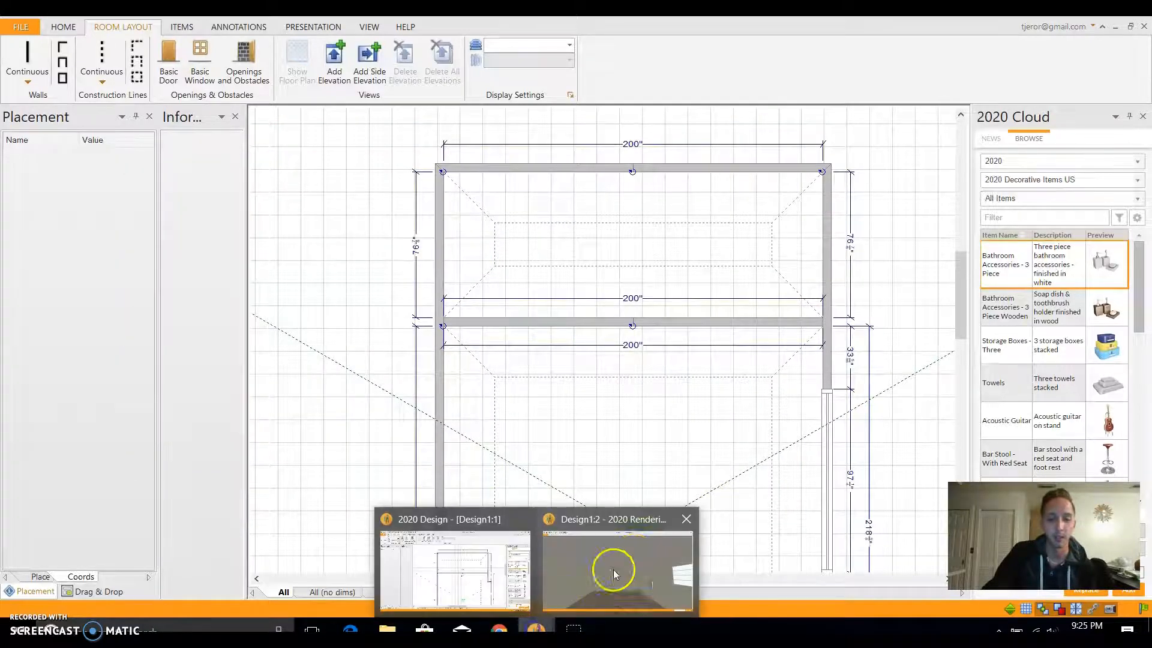
{"action": "left_click", "coordinate": [614, 574]}
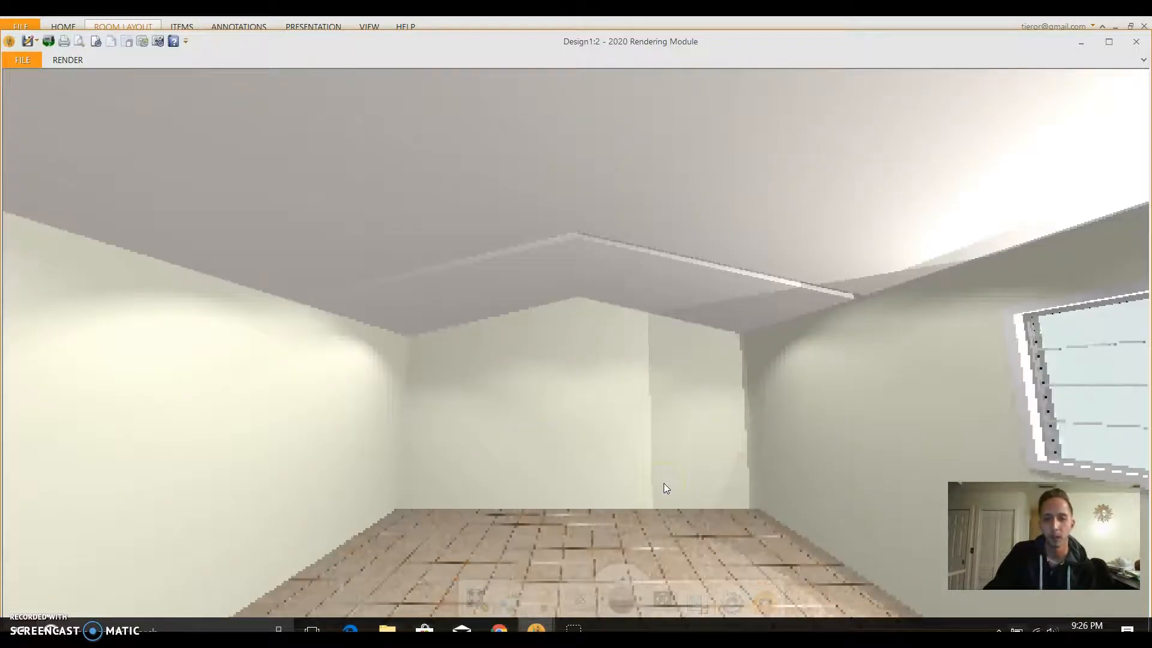
{"action": "left_click_drag", "start_coordinate": [664, 484], "coordinate": [676, 514]}
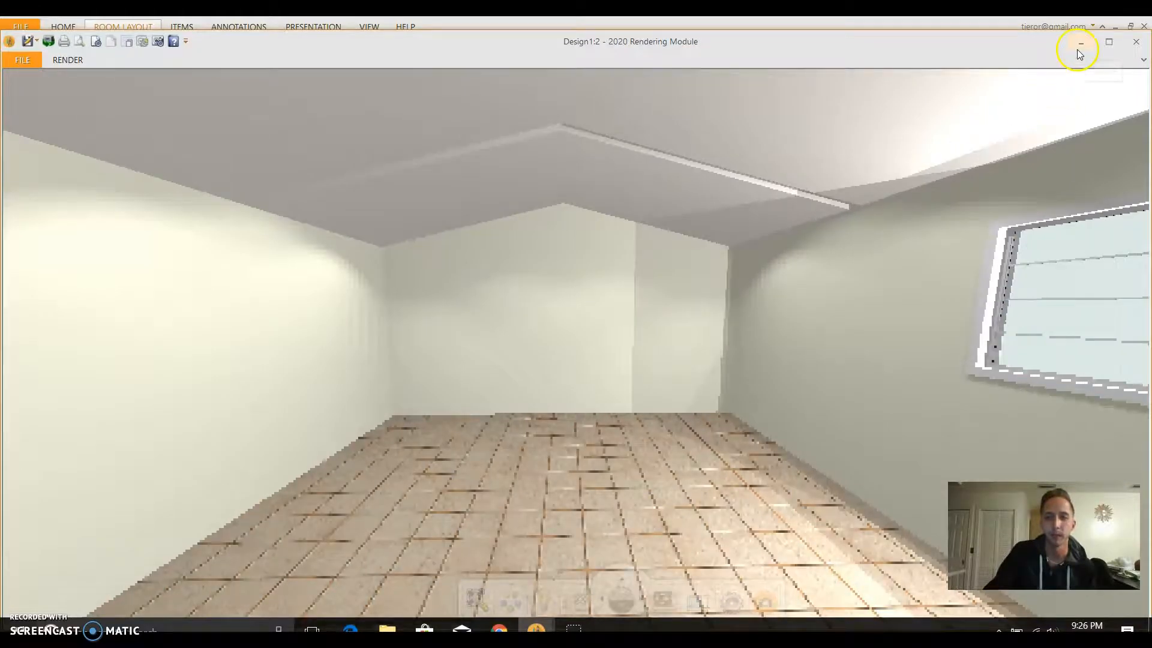
{"action": "left_click_drag", "start_coordinate": [846, 201], "coordinate": [849, 223]}
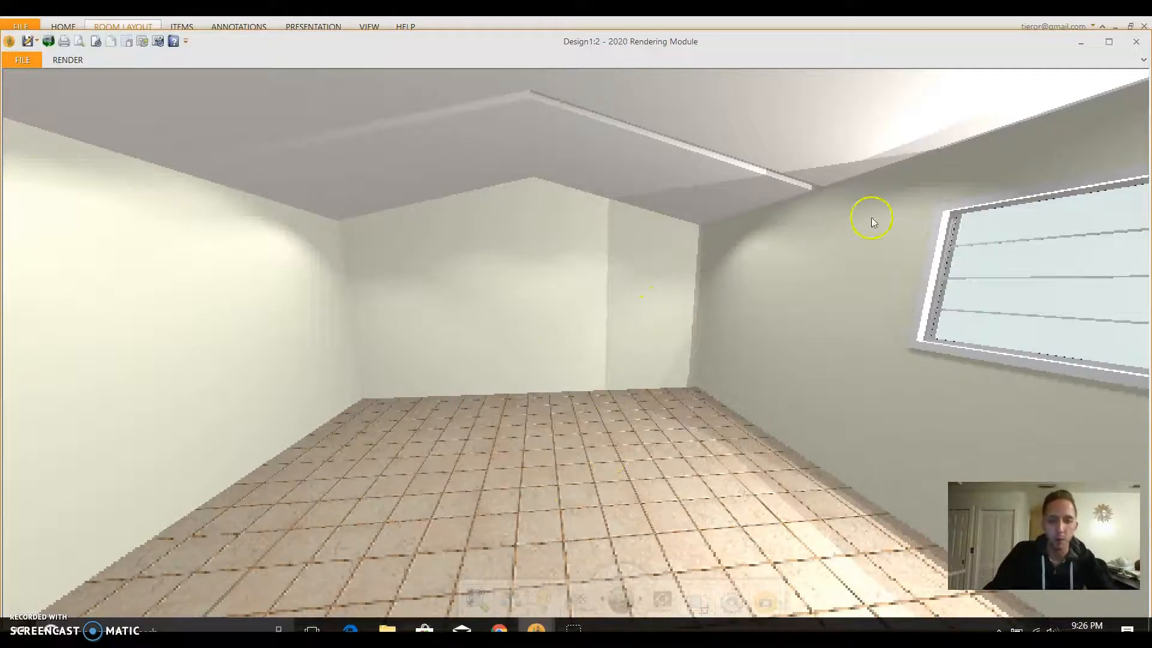
{"action": "left_click", "coordinate": [1082, 42]}
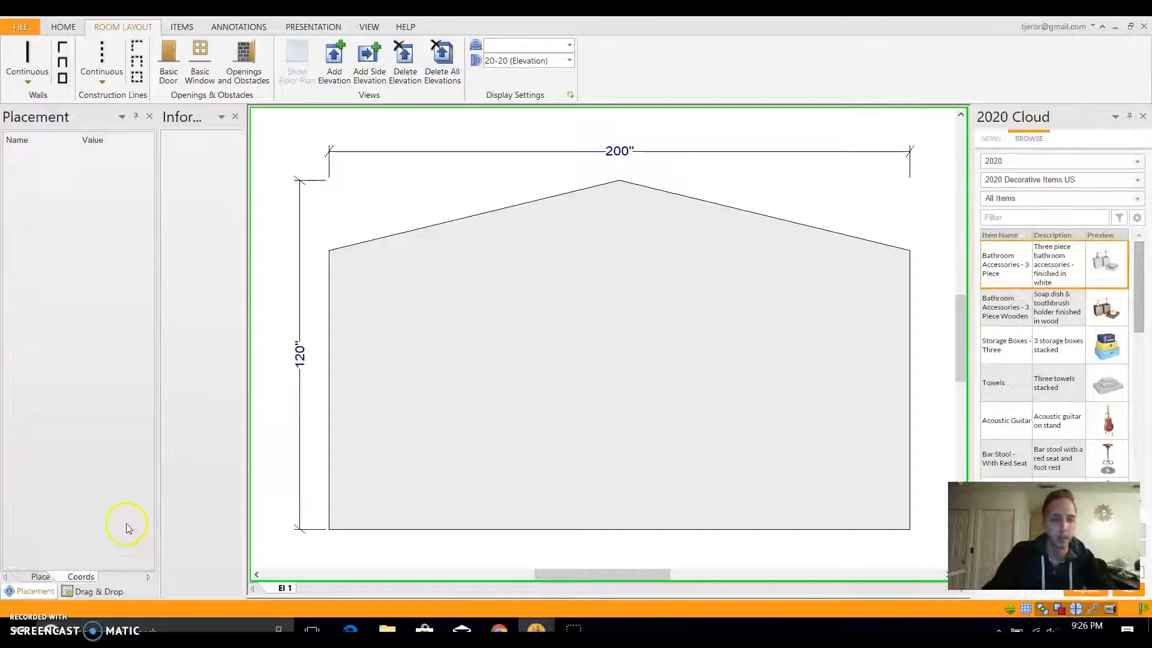
Step: Draw a closed surface in the wall elevation as a peaked band along both sloped top edges, about 200" wide and 33 3/8" high overall
{"action": "left_click", "coordinate": [98, 593]}
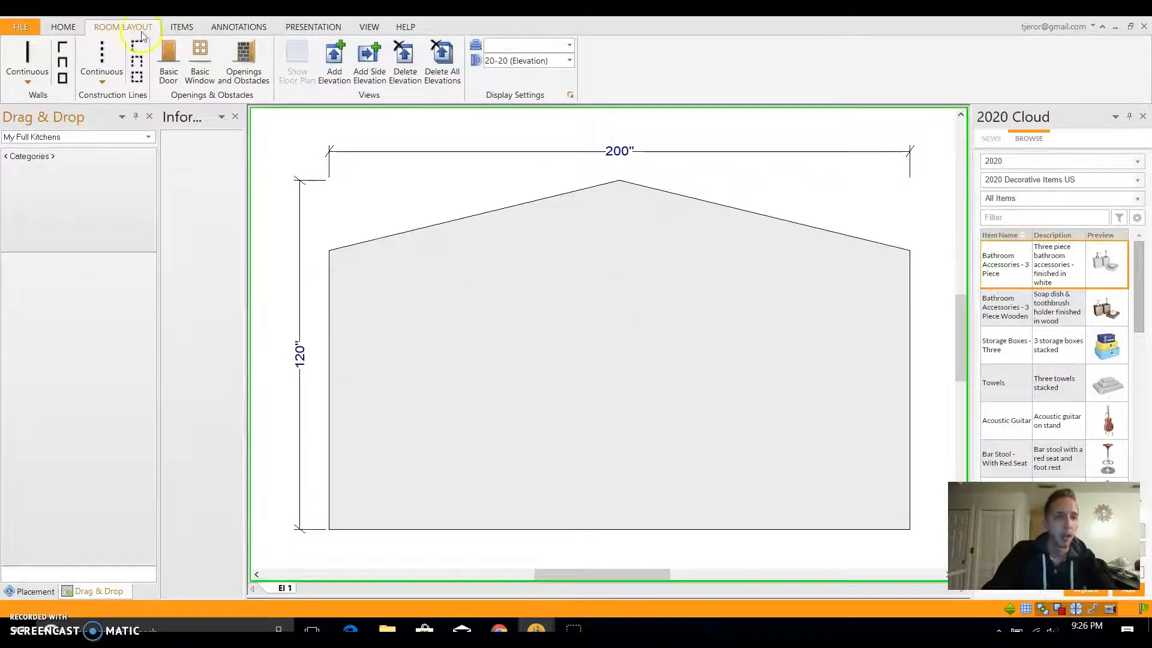
{"action": "left_click", "coordinate": [178, 29]}
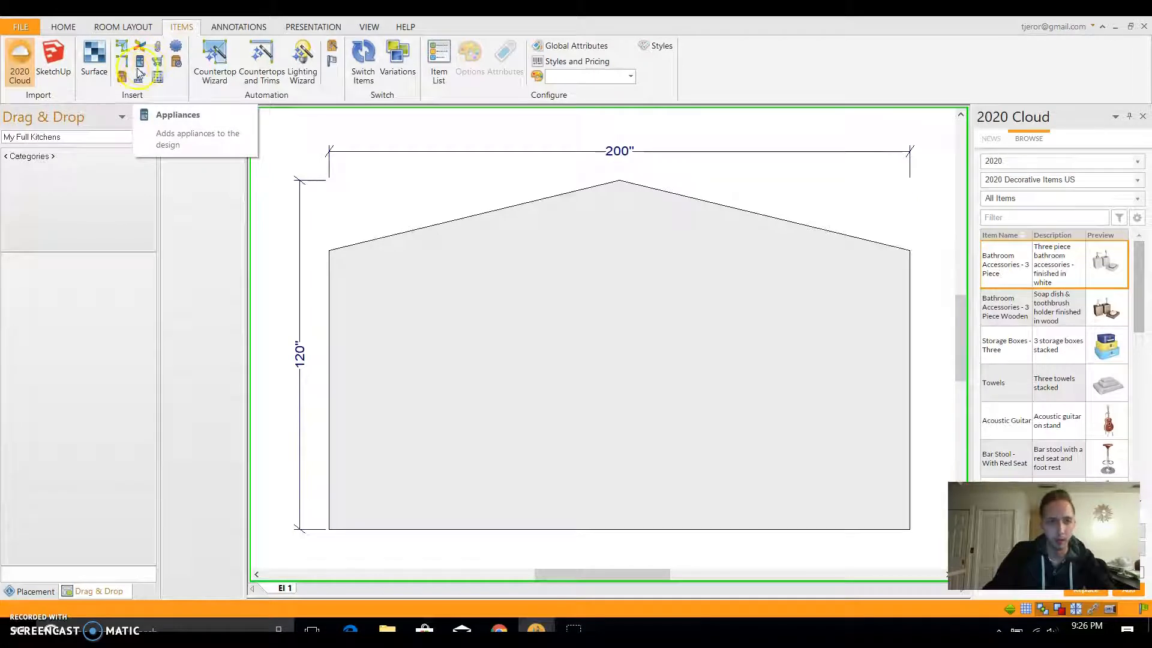
{"action": "left_click", "coordinate": [93, 60]}
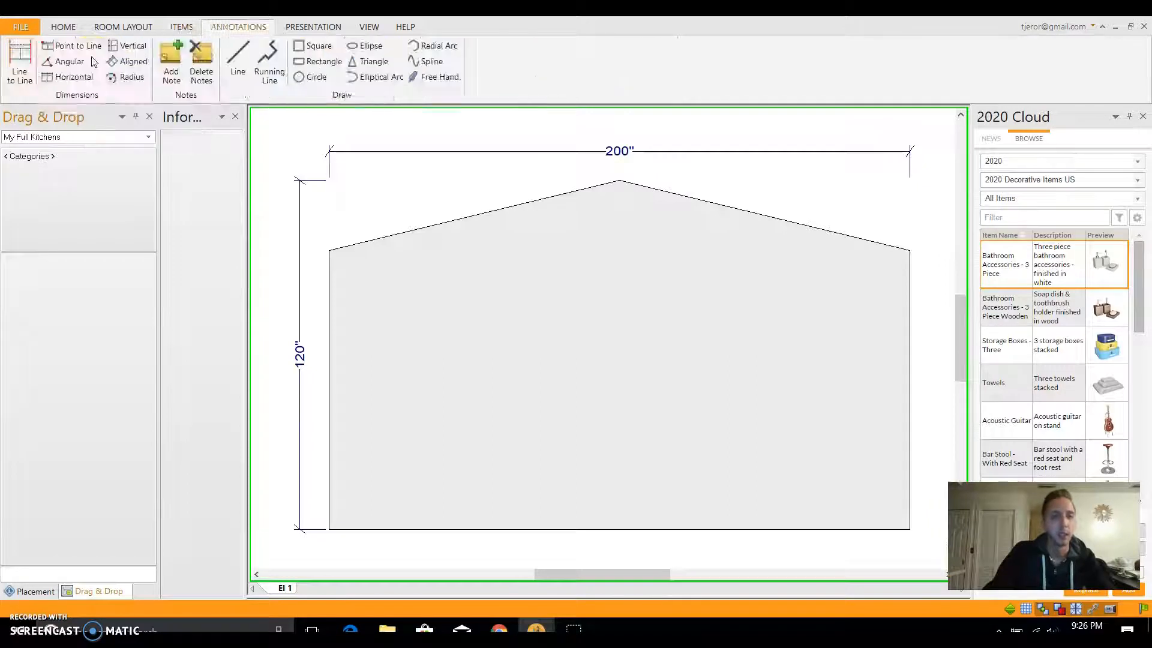
{"action": "left_click", "coordinate": [329, 251]}
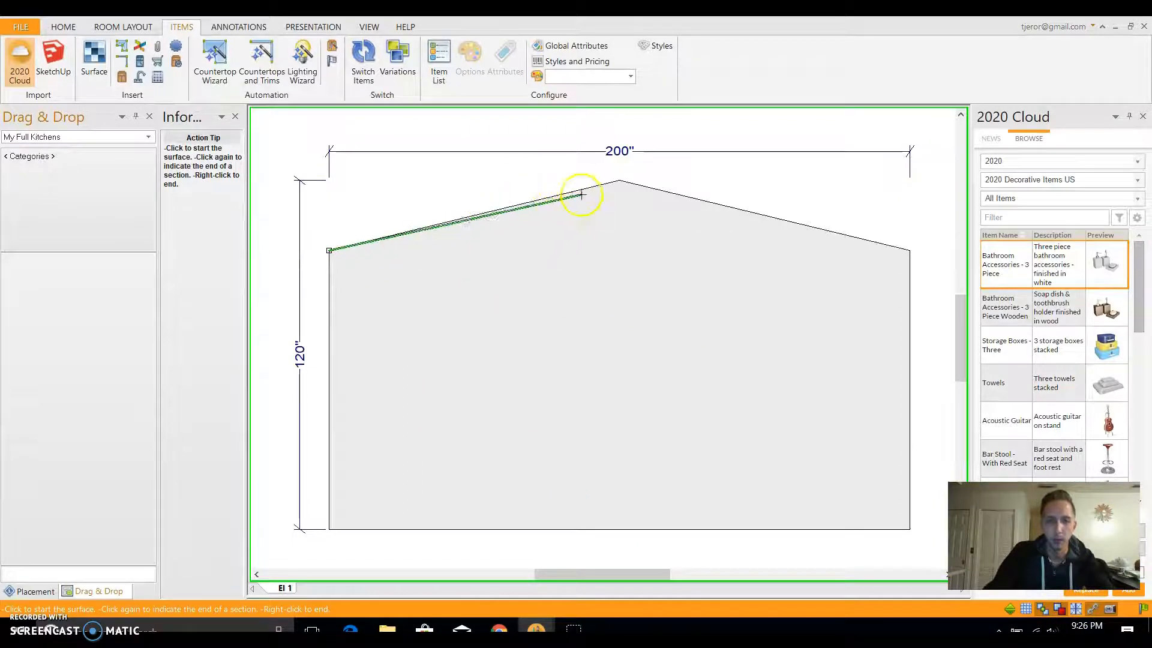
{"action": "left_click", "coordinate": [619, 180]}
{"action": "left_click", "coordinate": [909, 250]}
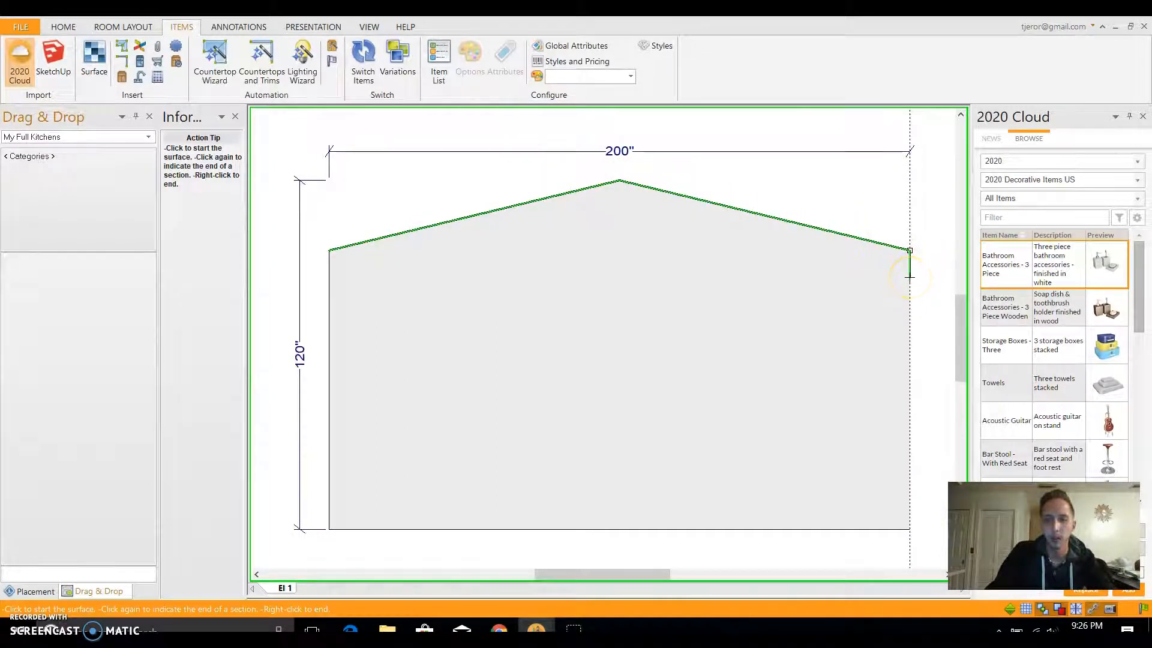
{"action": "left_click", "coordinate": [909, 277]}
{"action": "left_click", "coordinate": [622, 206]}
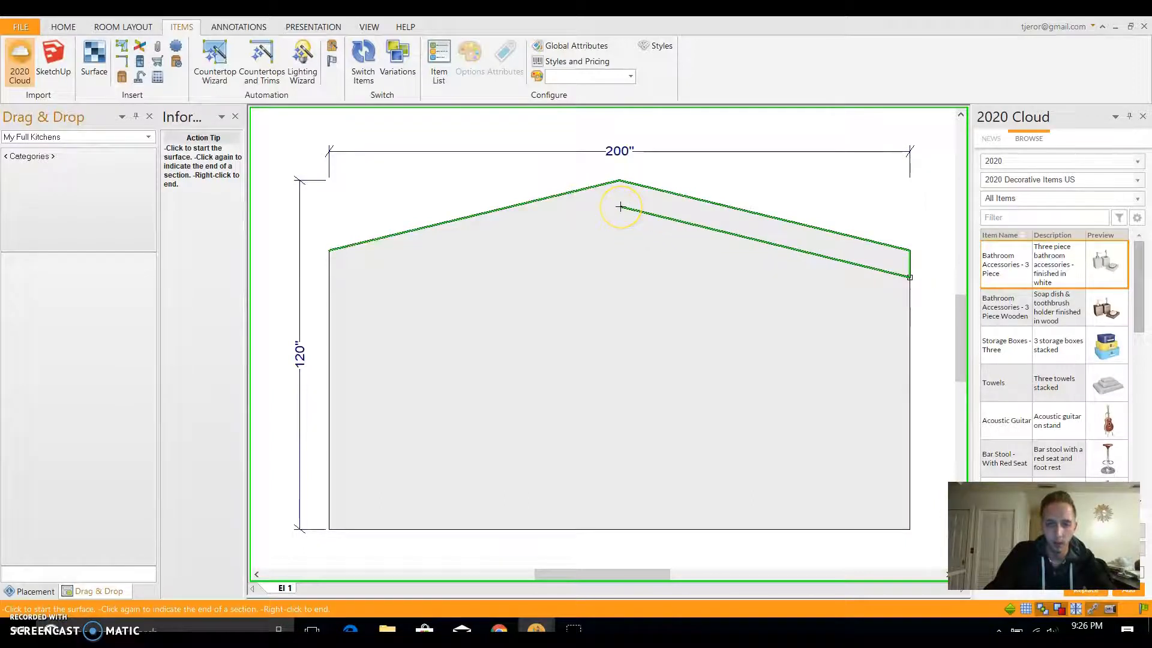
{"action": "left_click", "coordinate": [620, 208]}
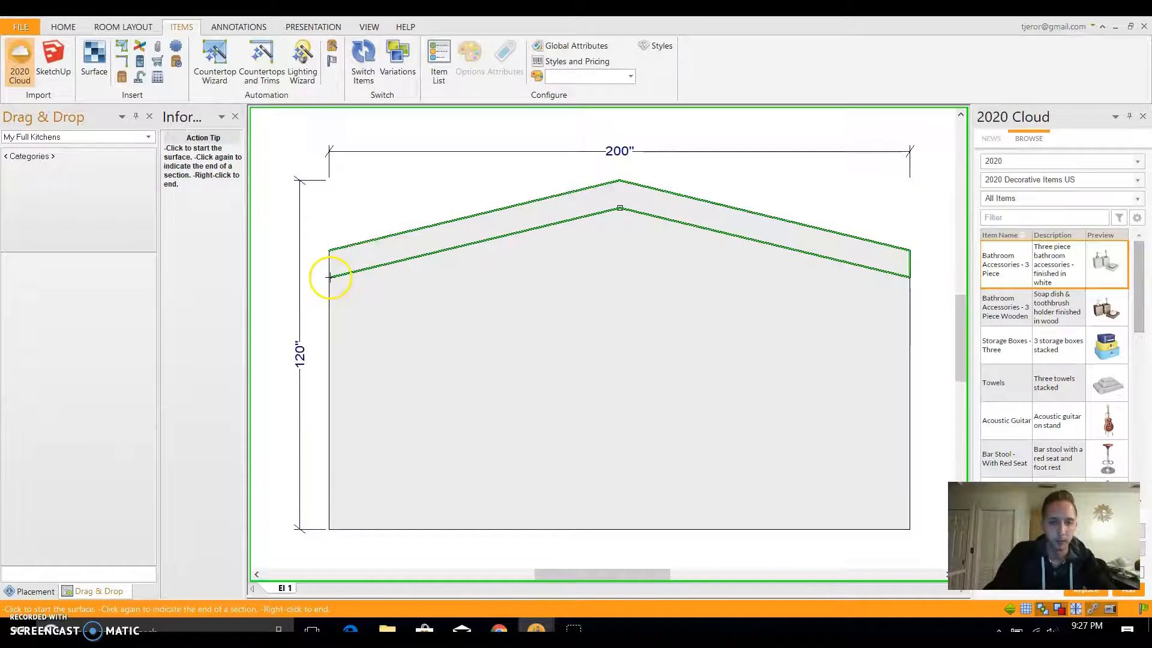
{"action": "left_click", "coordinate": [329, 252]}
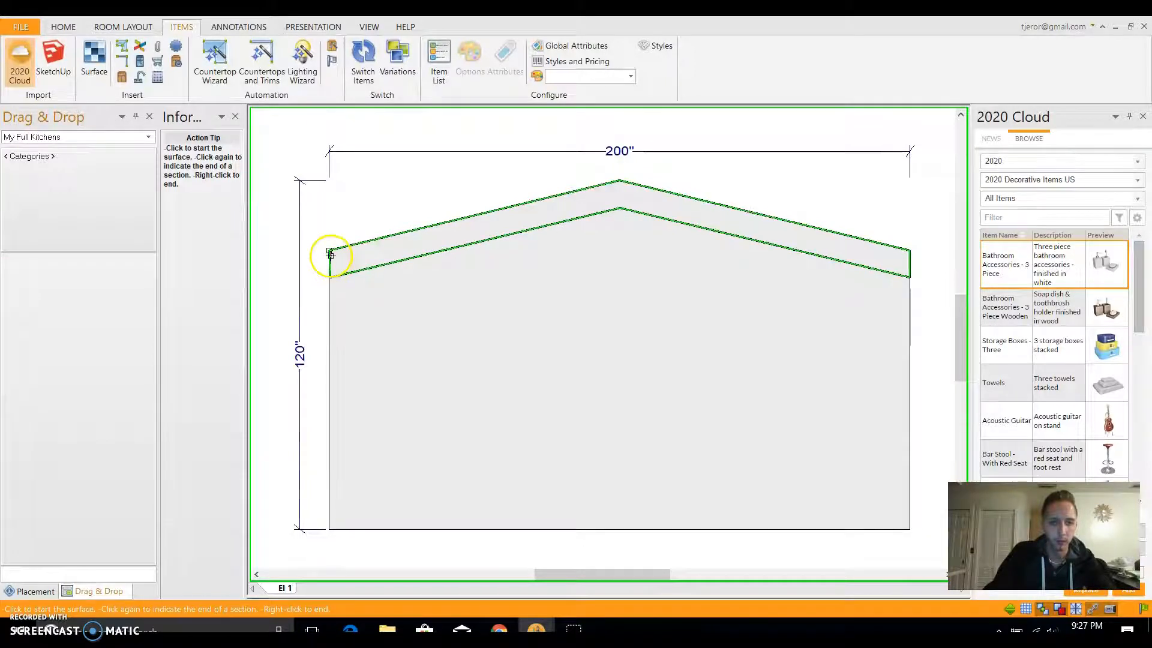
{"action": "right_click", "coordinate": [421, 290]}
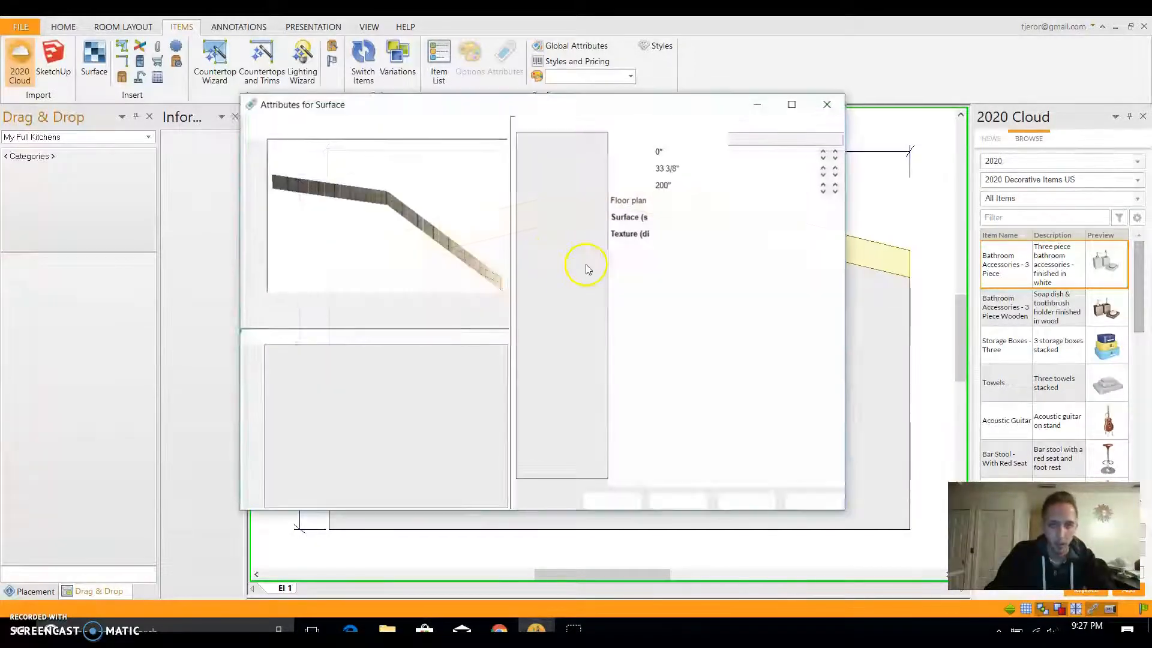
Step: Set the surface's texture to the matte Wood - Pecan Autumn finish from the generic furniture woods and accept the attributes
{"action": "left_click", "coordinate": [832, 240]}
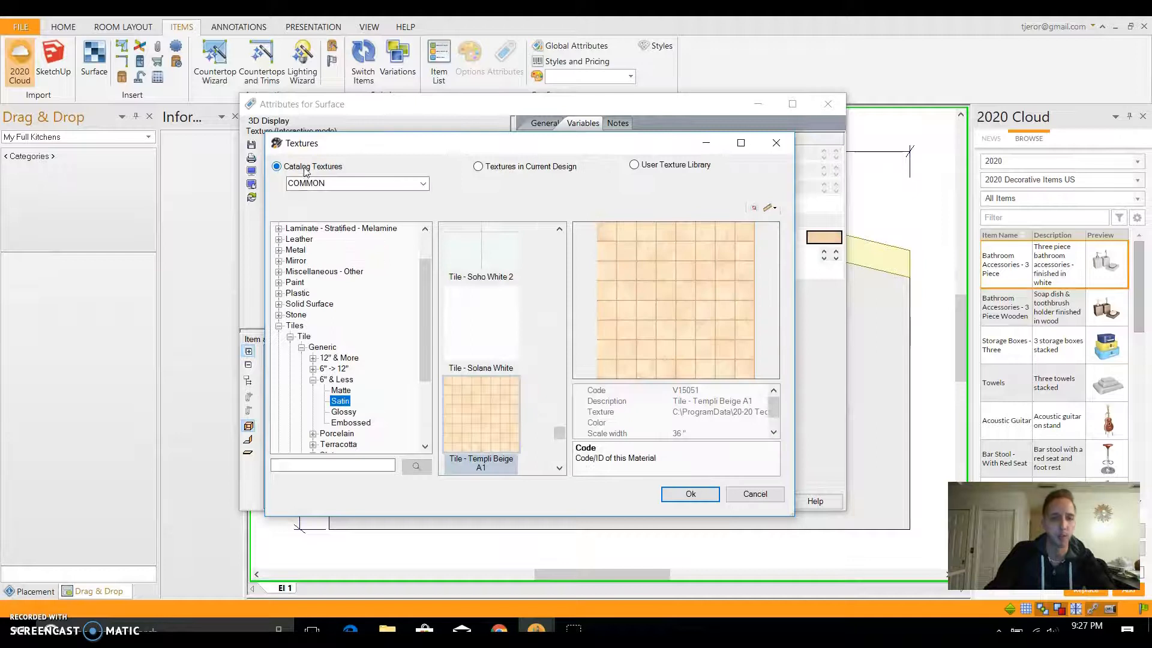
{"action": "left_click", "coordinate": [278, 325]}
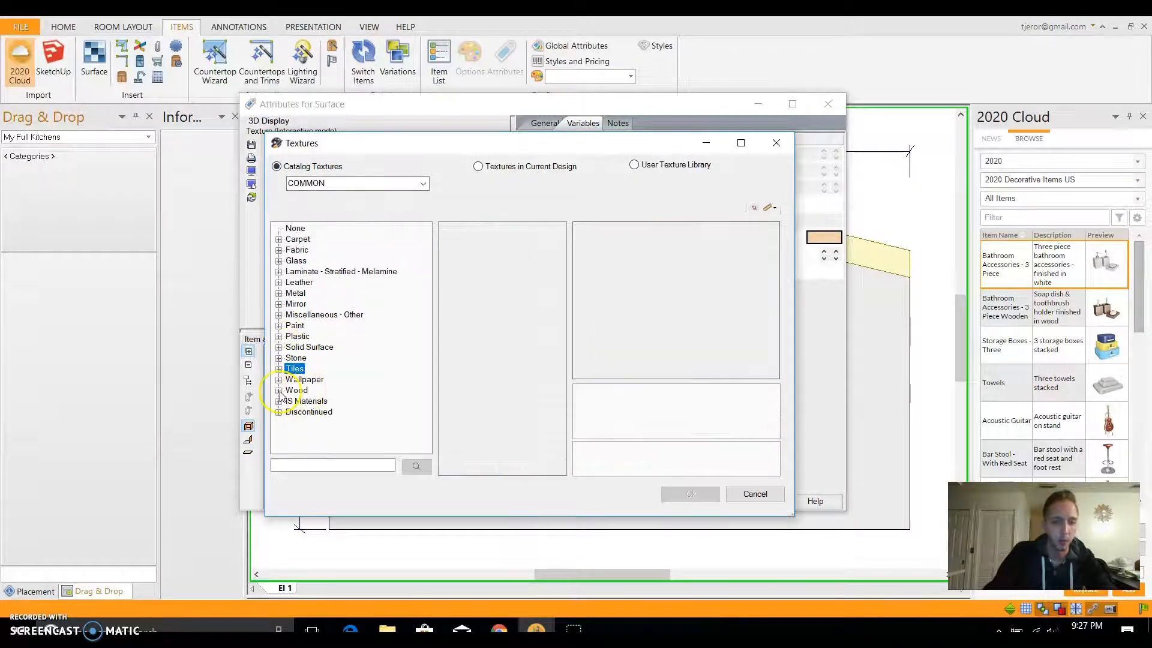
{"action": "left_click", "coordinate": [278, 390]}
{"action": "left_click", "coordinate": [290, 412]}
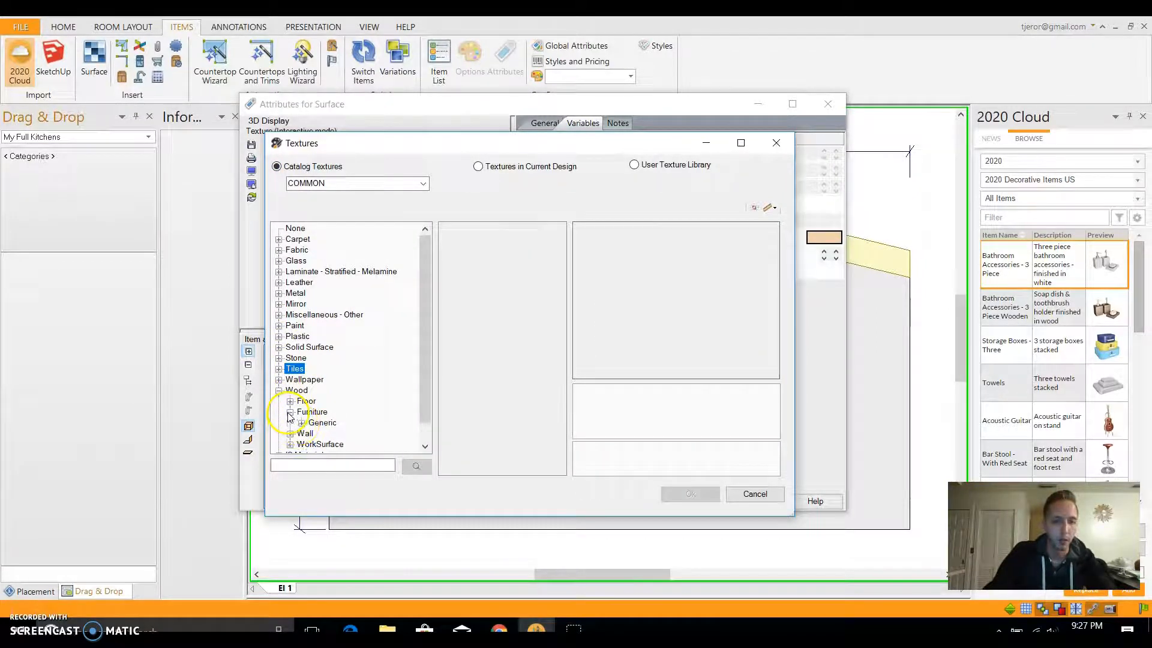
{"action": "left_click", "coordinate": [301, 423]}
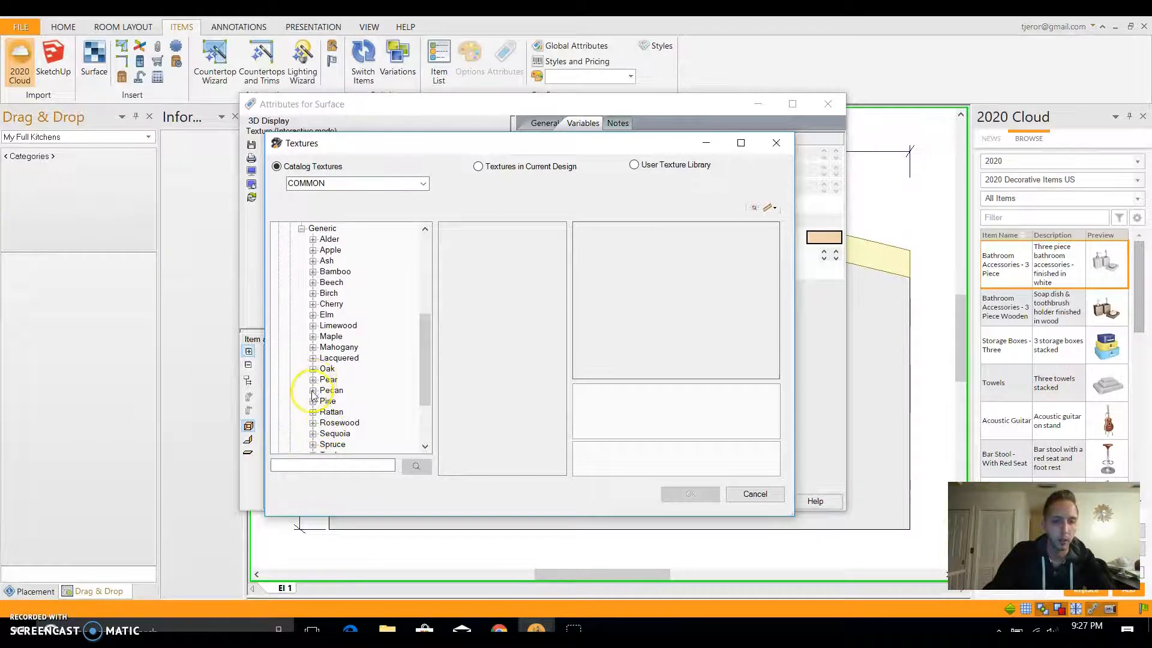
{"action": "left_click", "coordinate": [312, 390]}
{"action": "left_click", "coordinate": [341, 389]}
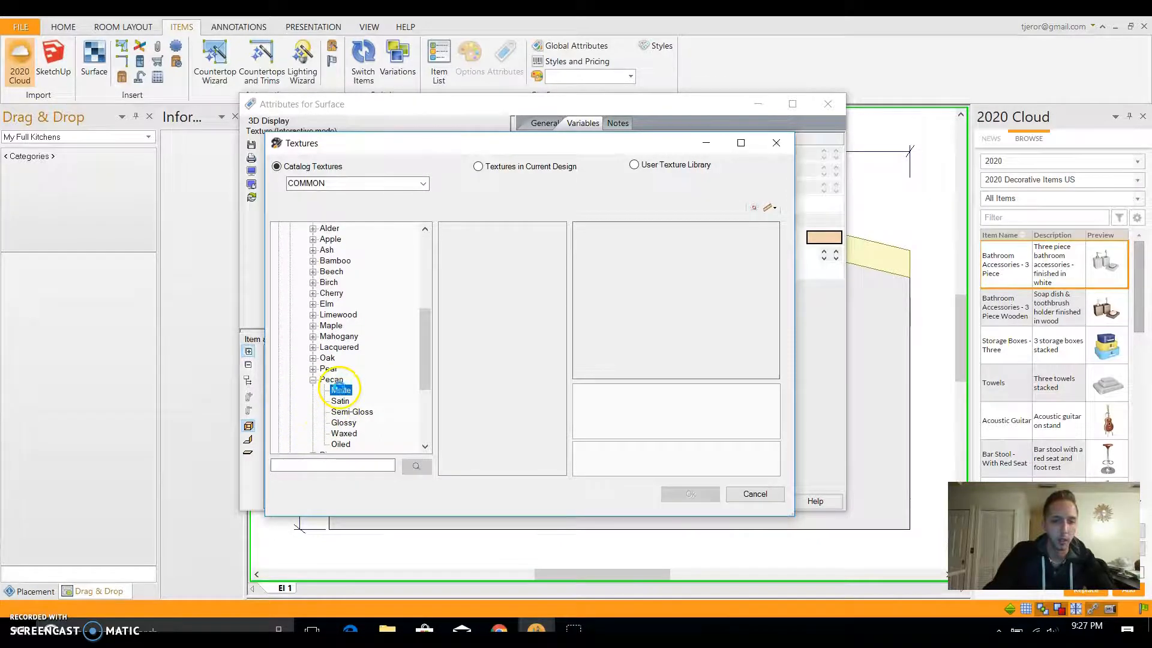
{"action": "left_click", "coordinate": [537, 374]}
{"action": "left_click", "coordinate": [691, 494]}
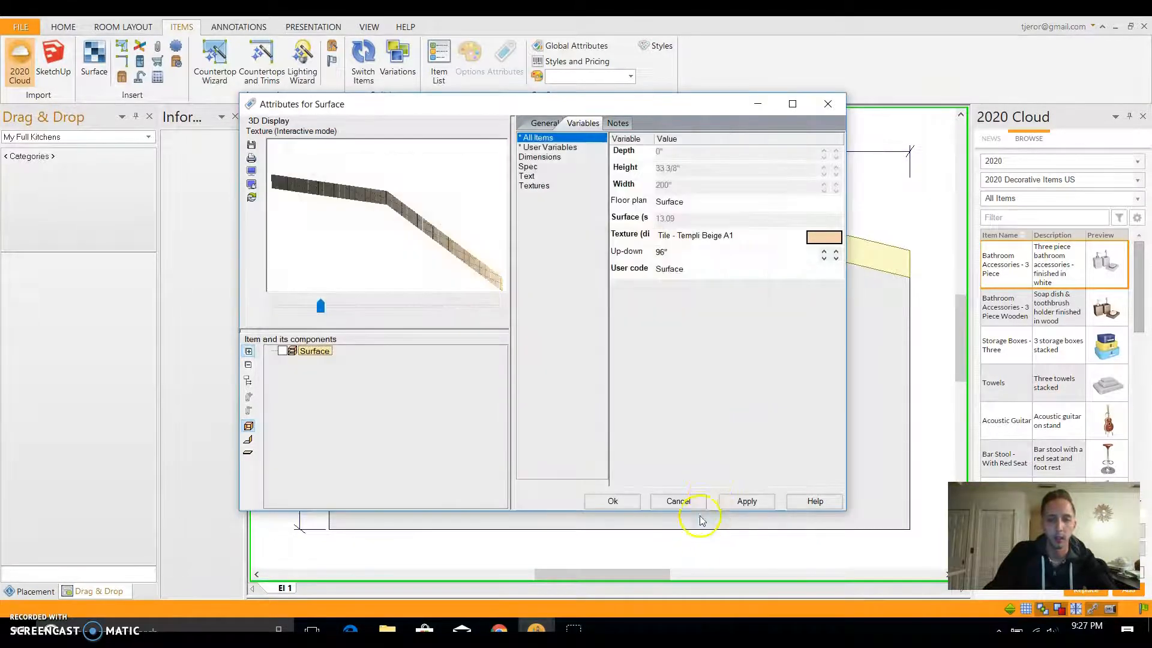
{"action": "left_click", "coordinate": [636, 503]}
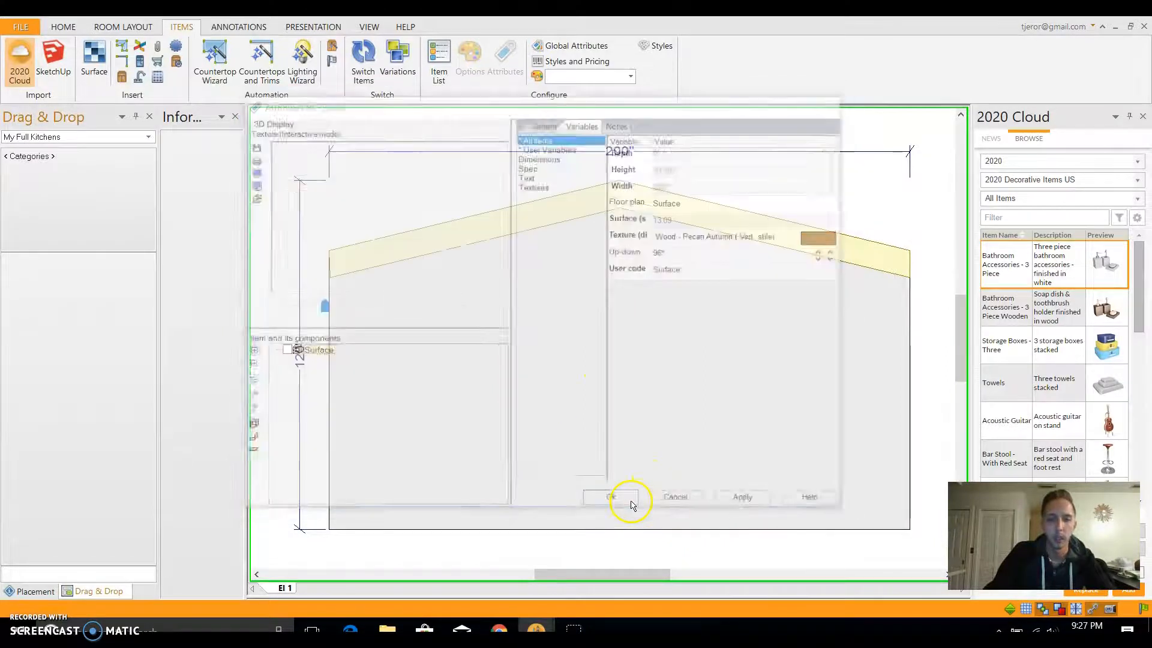
Step: Duplicate the peaked wood surface in the floor plan from the front face of the partition wall onto its back face
{"action": "key", "text": "F5"}
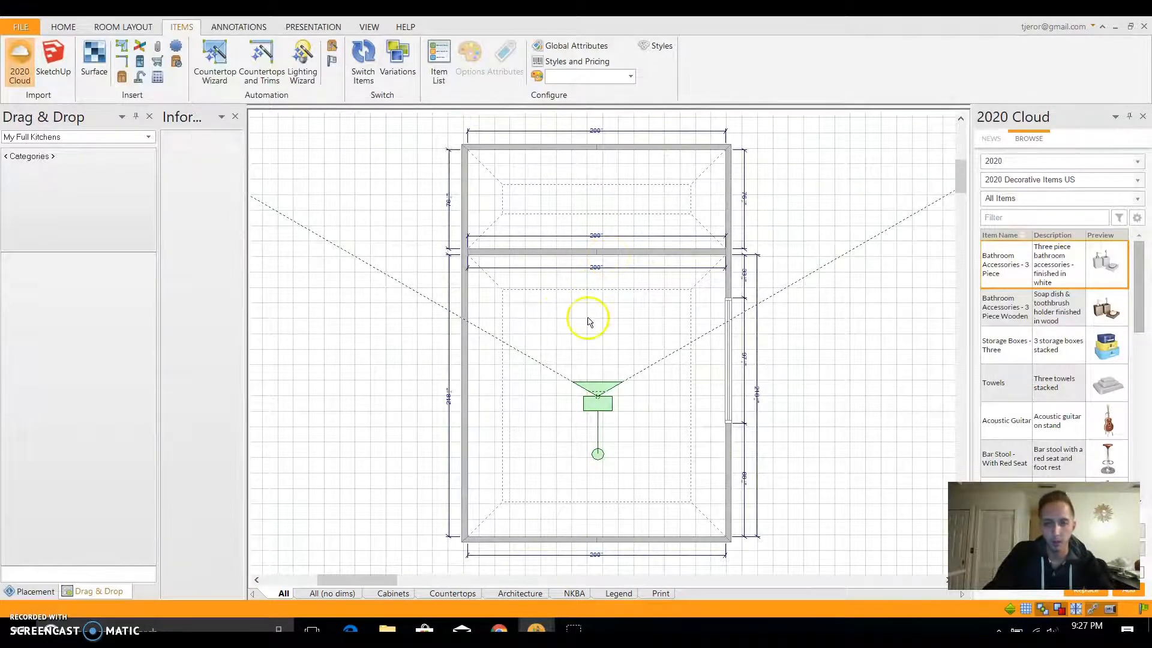
{"action": "scroll", "coordinate": [588, 318], "scroll_direction": "up", "scroll_amount": 3}
{"action": "middle_click_drag", "start_coordinate": [603, 280], "coordinate": [599, 380]}
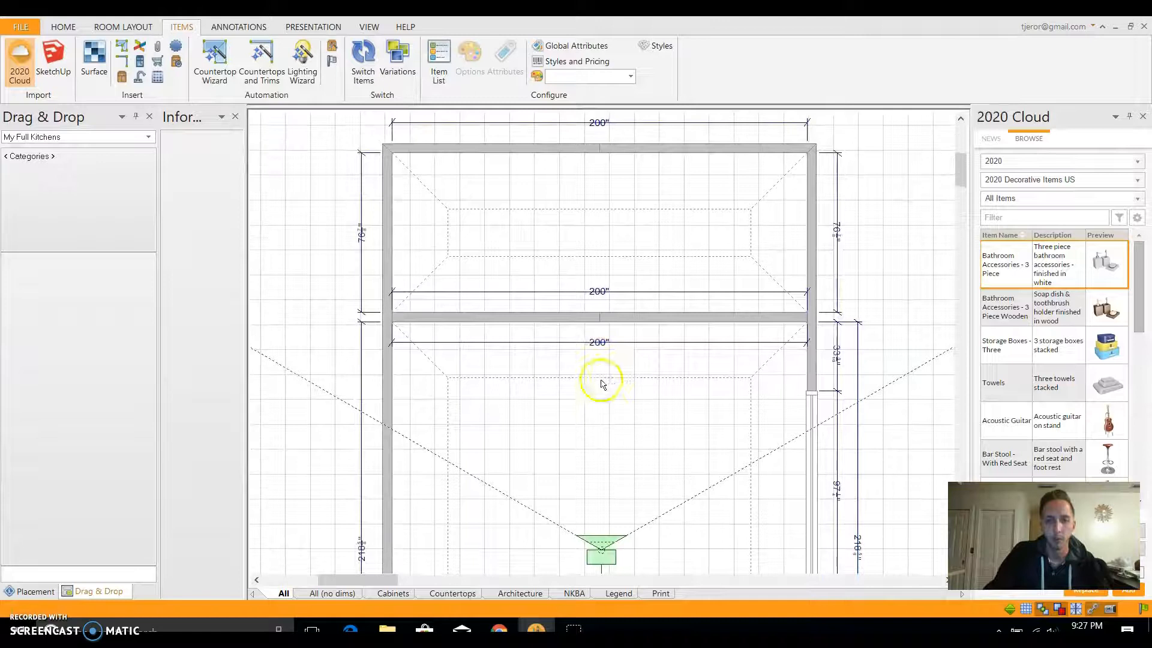
{"action": "right_click", "coordinate": [610, 326]}
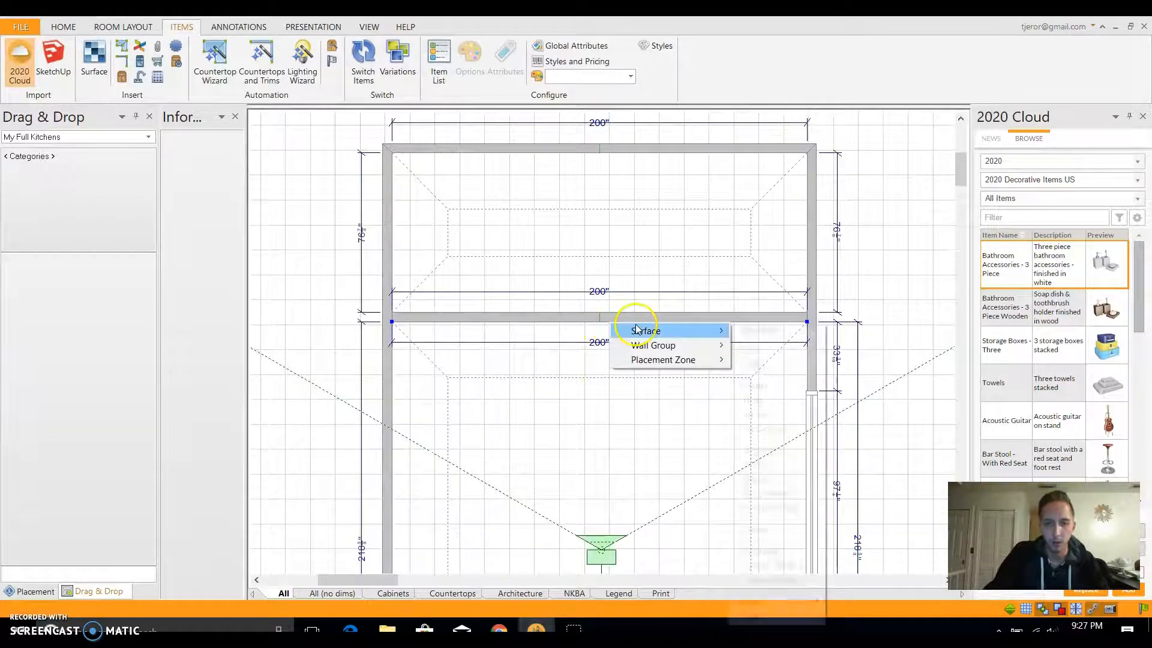
{"action": "mouse_move", "coordinate": [642, 333]}
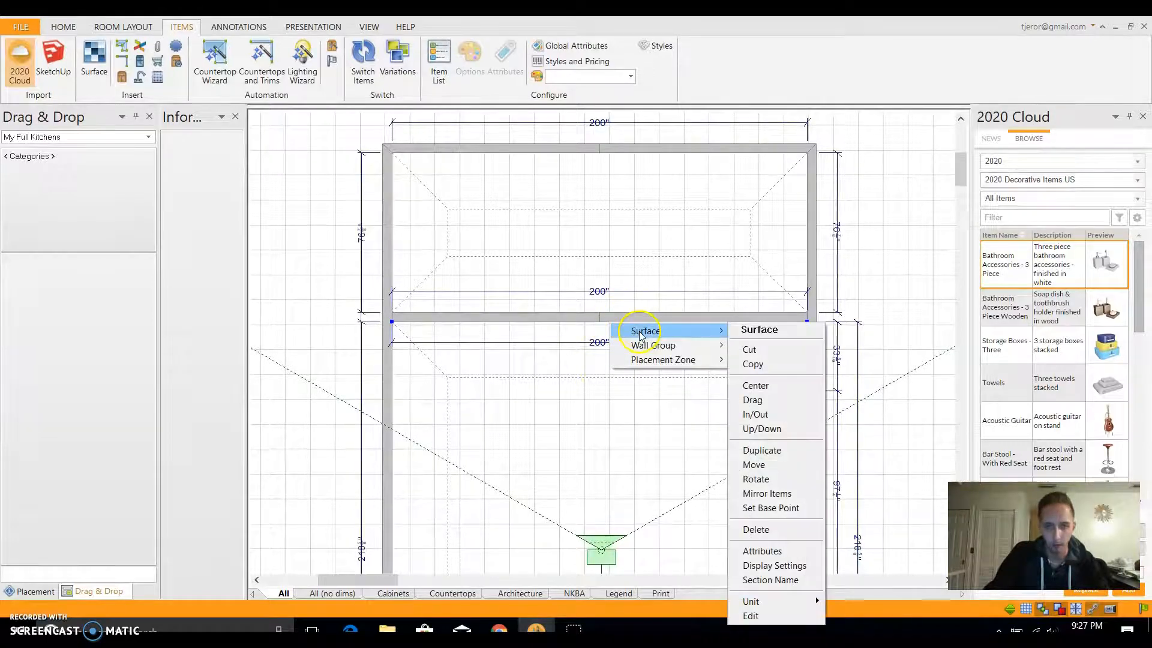
{"action": "left_click", "coordinate": [797, 450]}
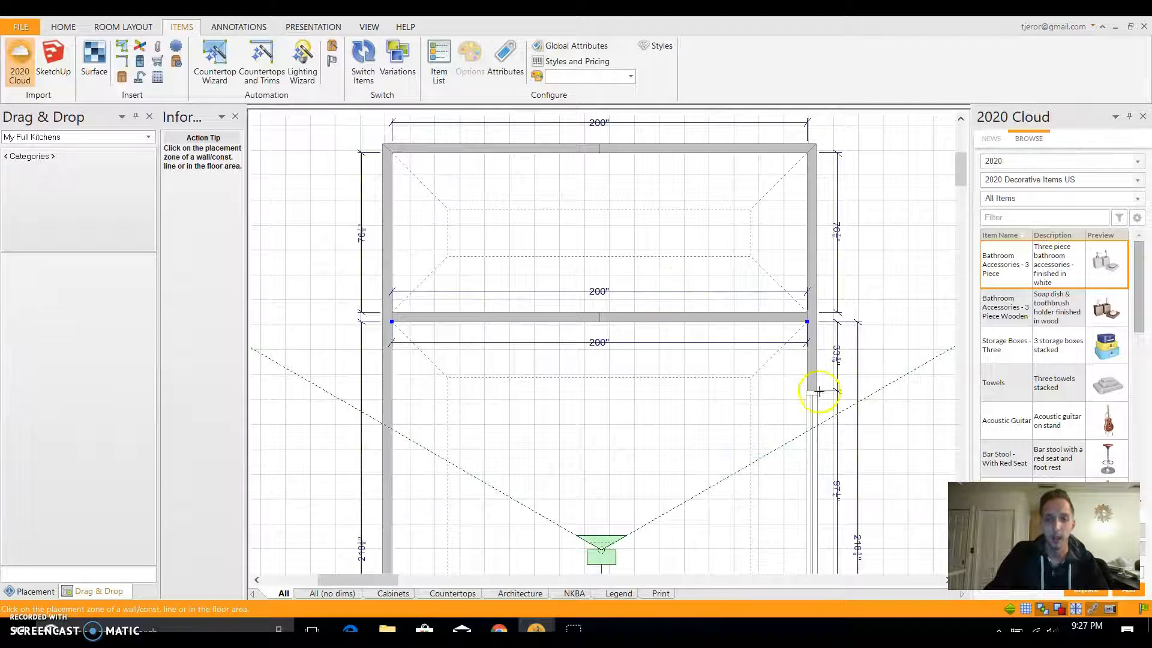
{"action": "left_click_drag", "start_coordinate": [388, 577], "coordinate": [423, 579]}
{"action": "left_click", "coordinate": [669, 384]}
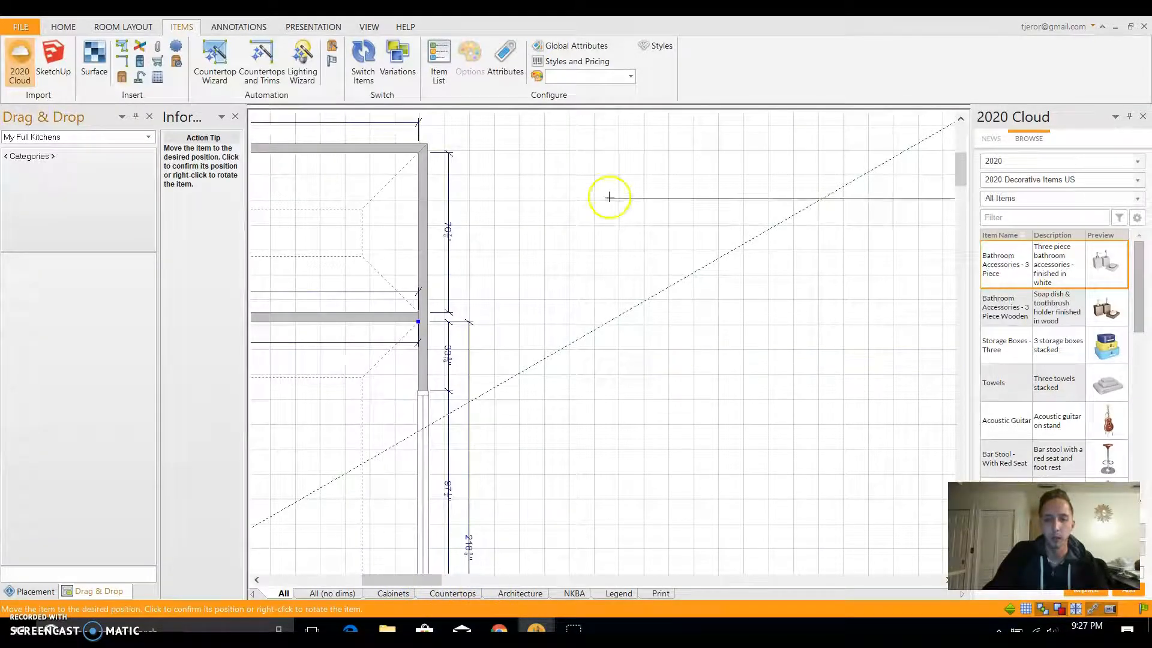
{"action": "left_click_drag", "start_coordinate": [417, 576], "coordinate": [369, 579]}
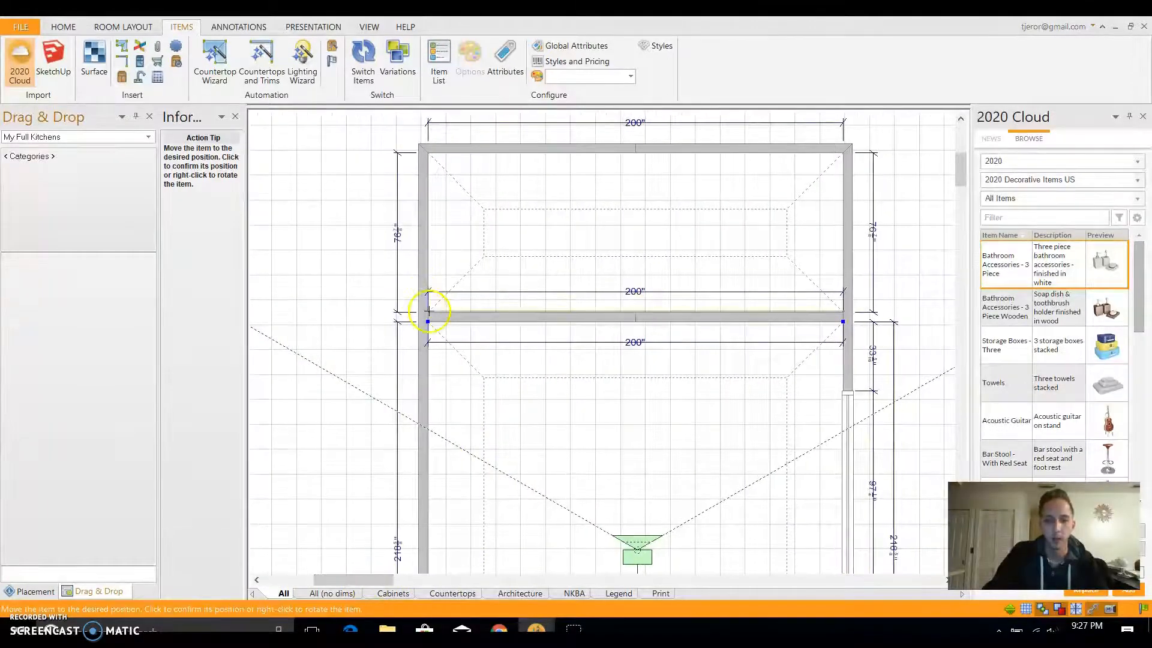
{"action": "left_click", "coordinate": [428, 311]}
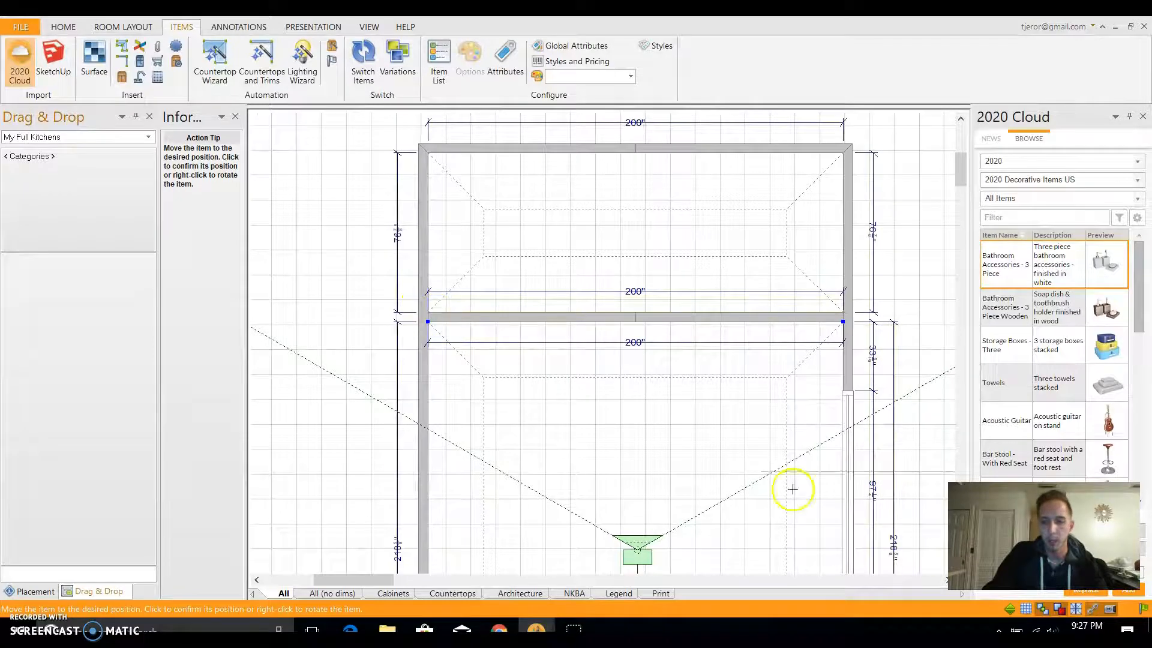
{"action": "left_click", "coordinate": [1078, 610]}
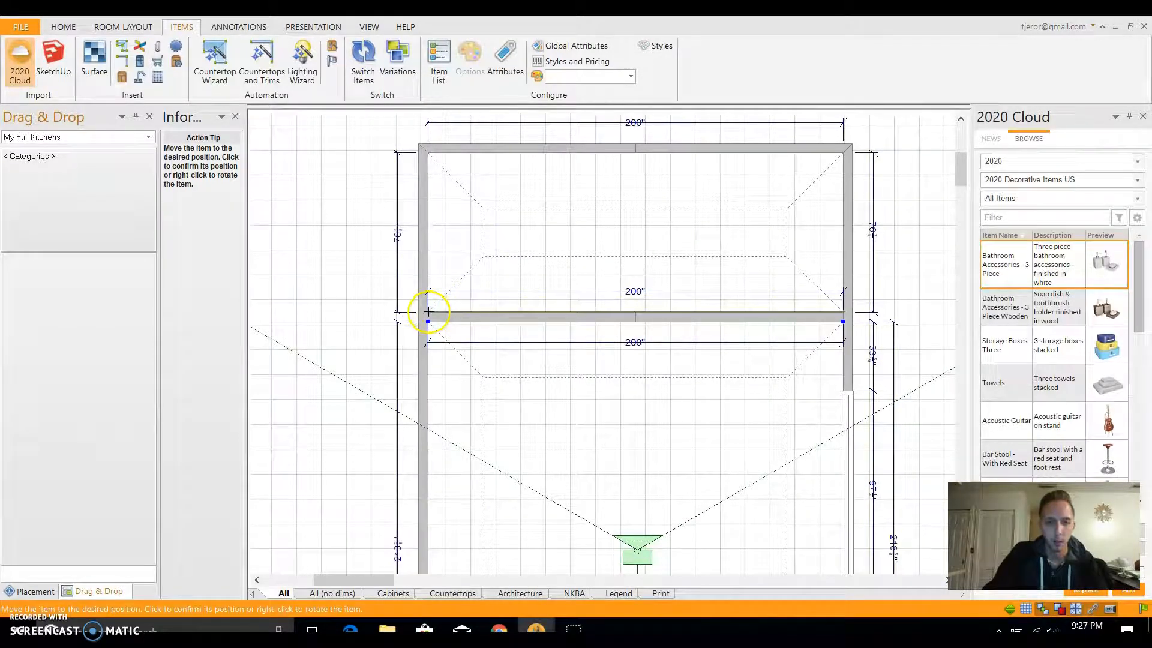
{"action": "left_click", "coordinate": [428, 311]}
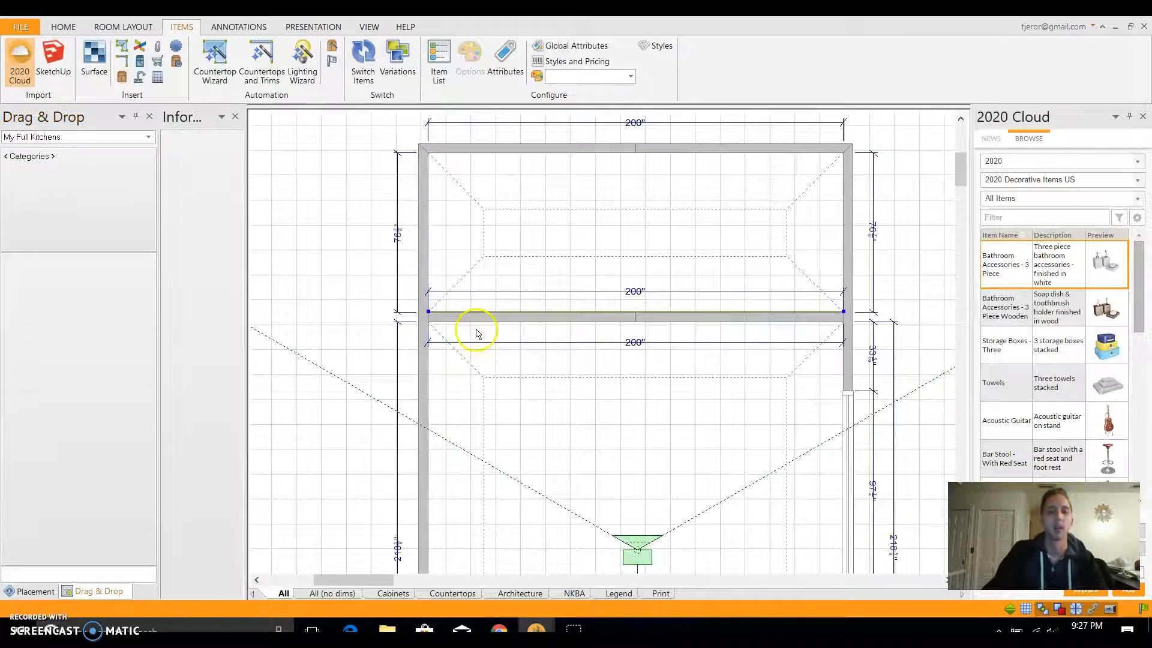
Step: Check the partition wall's thickness in the wall properties and close them without changing anything
{"action": "double_click", "coordinate": [544, 318]}
{"action": "left_click", "coordinate": [627, 379]}
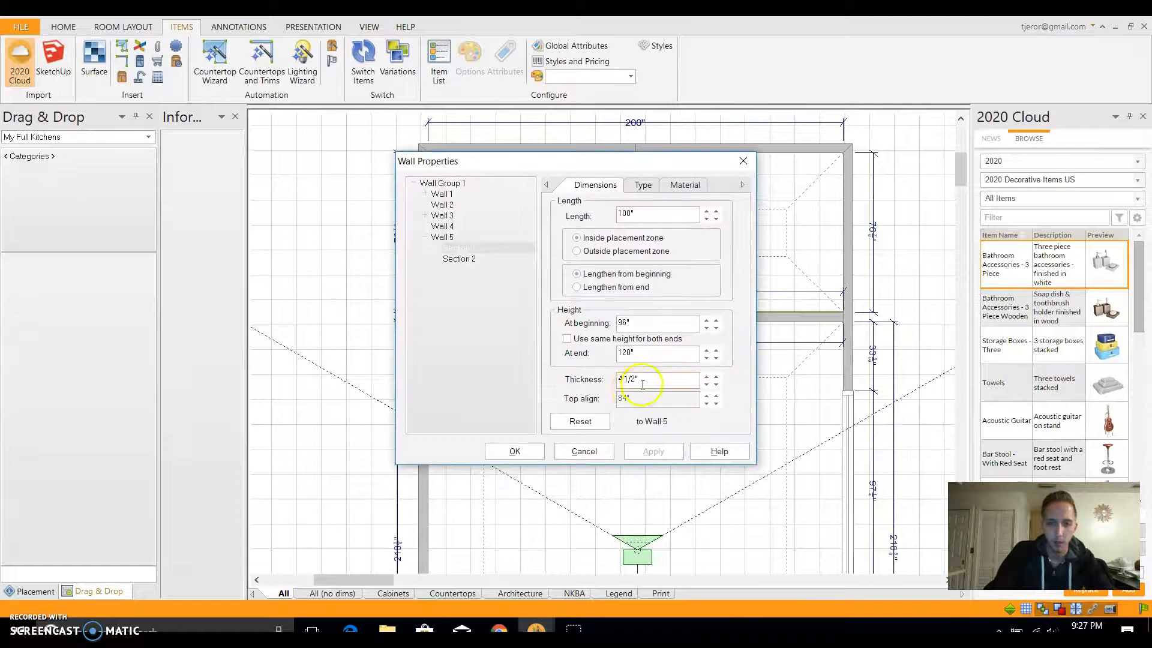
{"action": "left_click", "coordinate": [593, 451]}
{"action": "left_click", "coordinate": [660, 358]}
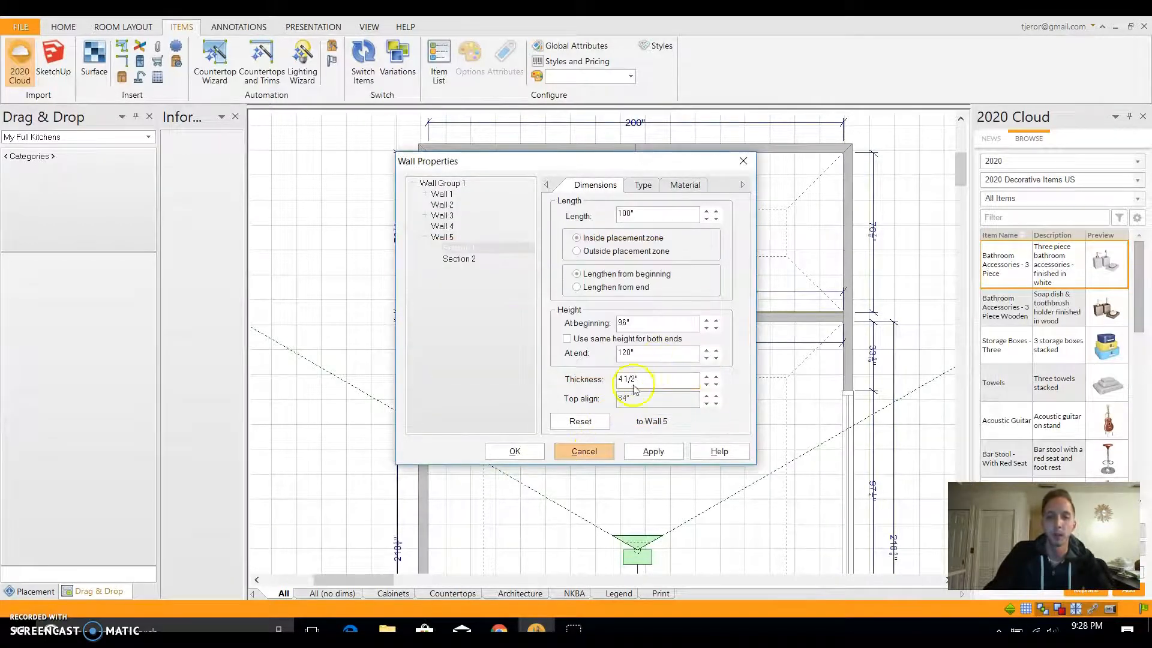
{"action": "left_click", "coordinate": [745, 160]}
{"action": "left_click", "coordinate": [716, 305]}
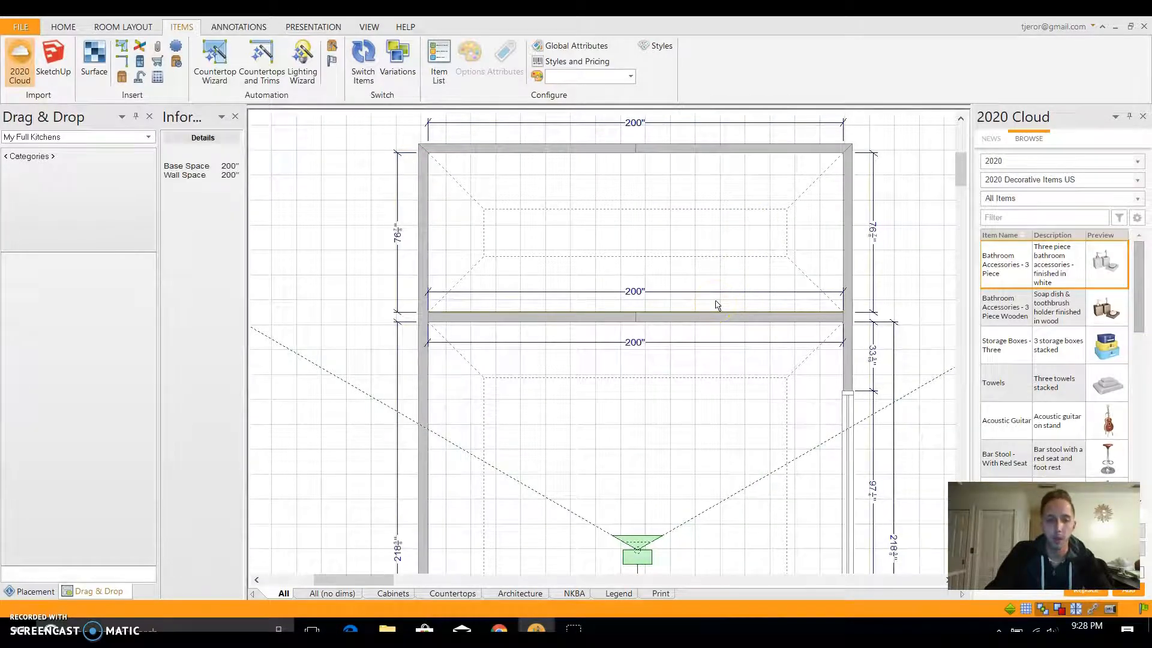
{"action": "left_click", "coordinate": [689, 318]}
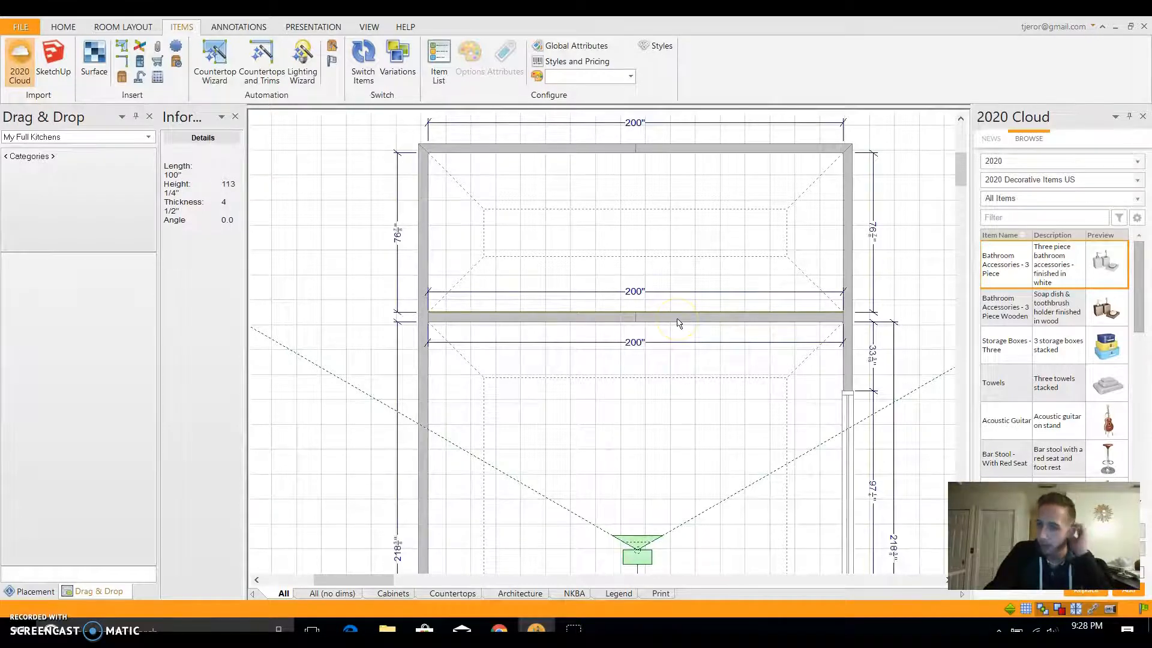
{"action": "left_click", "coordinate": [666, 329]}
{"action": "left_click", "coordinate": [648, 364]}
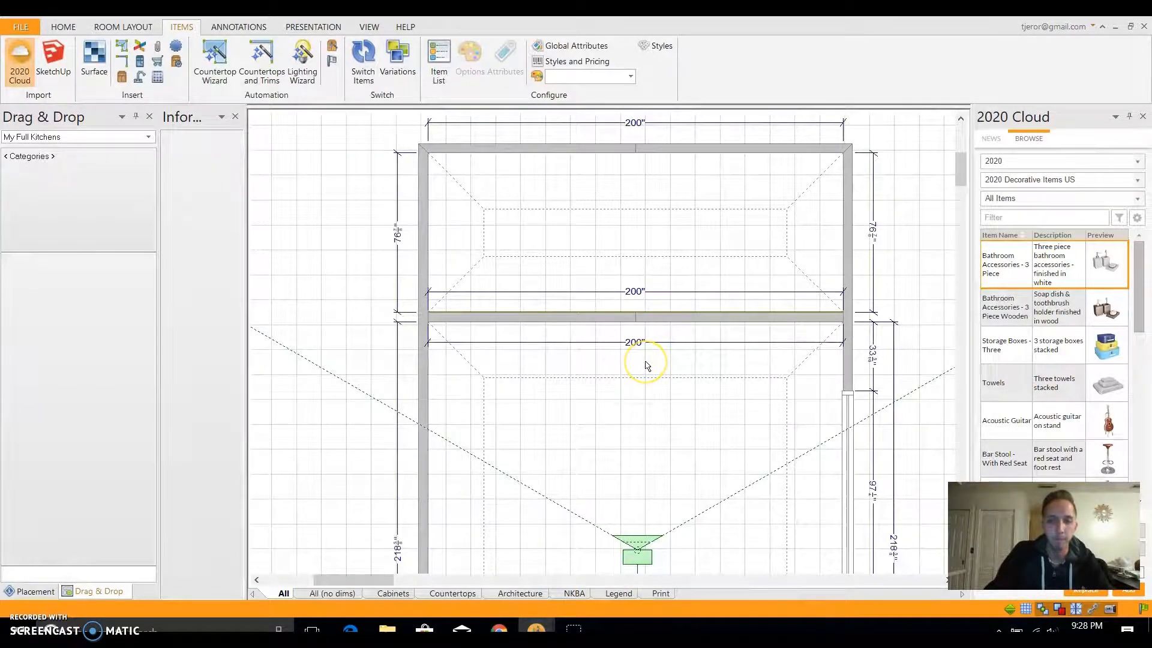
Step: Examine both ends and the underside of the wood beam in the rendering window, and return to the floor plan
{"action": "mouse_move", "coordinate": [536, 627]}
{"action": "left_click", "coordinate": [595, 568]}
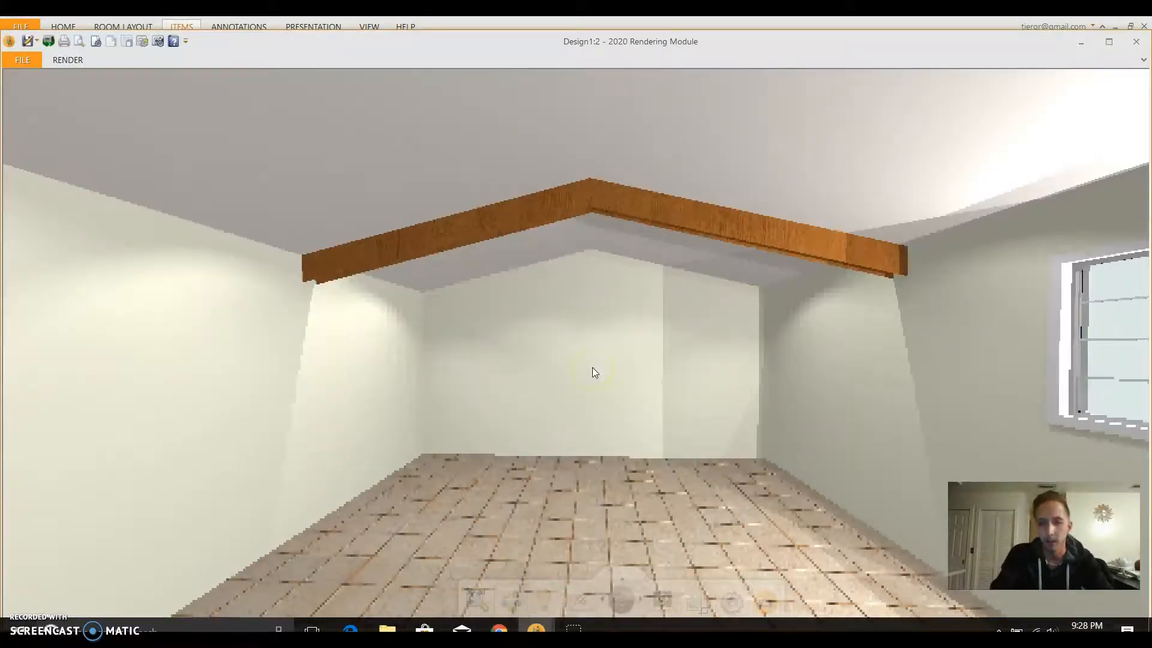
{"action": "left_click", "coordinate": [900, 263]}
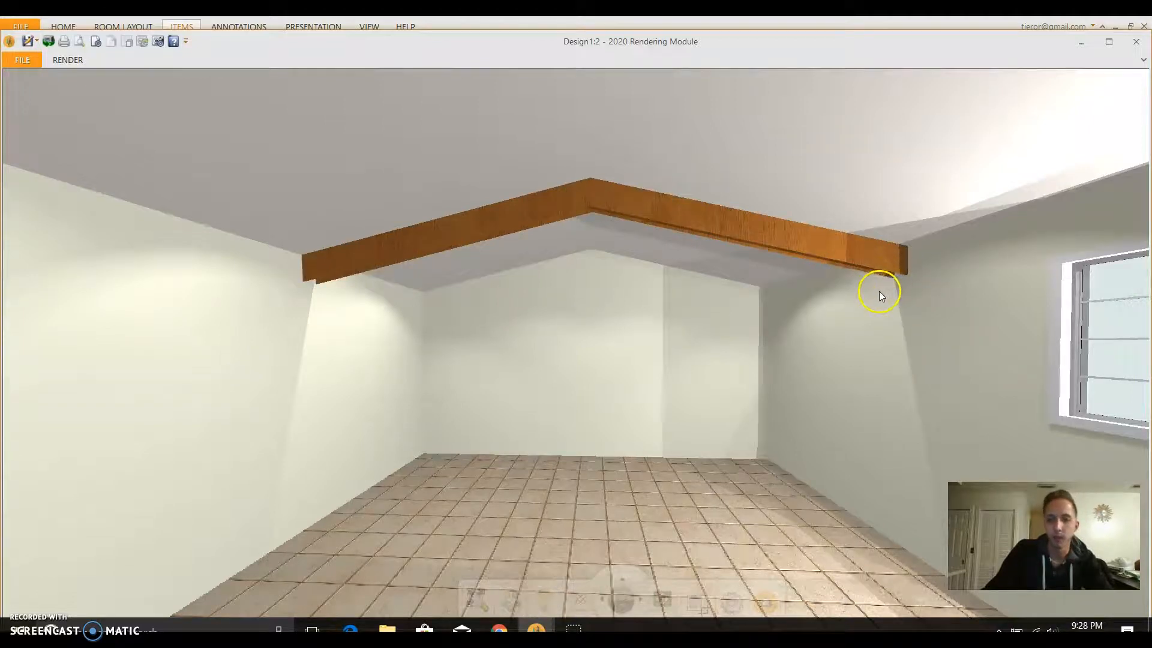
{"action": "left_click", "coordinate": [315, 284]}
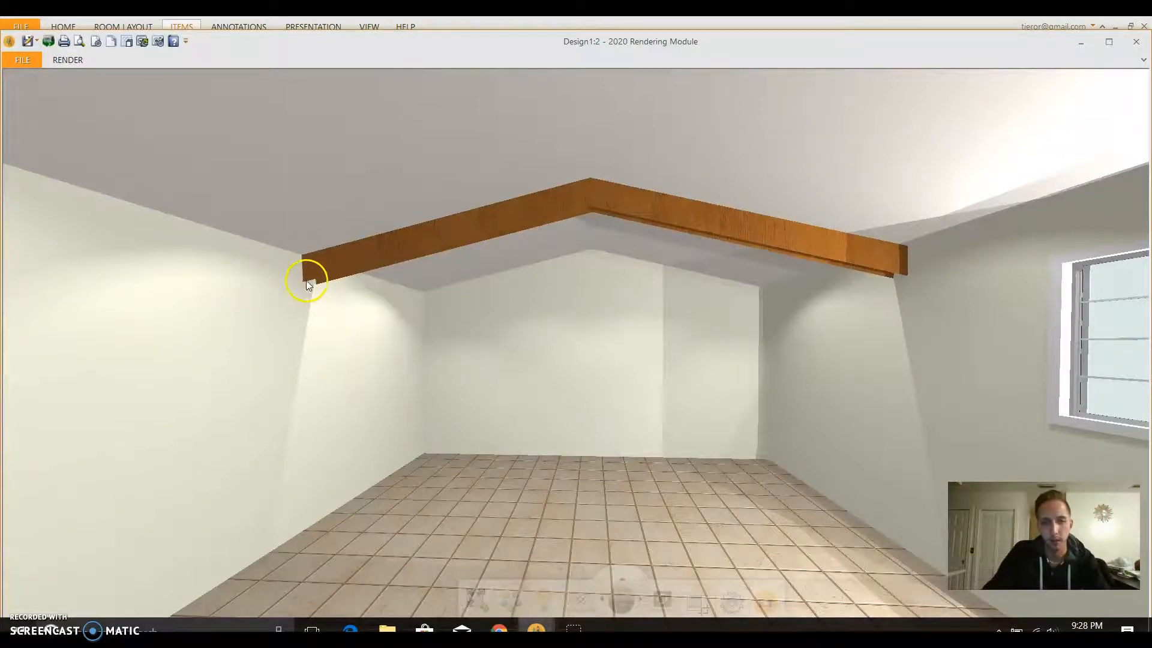
{"action": "left_click_drag", "start_coordinate": [518, 320], "coordinate": [530, 346]}
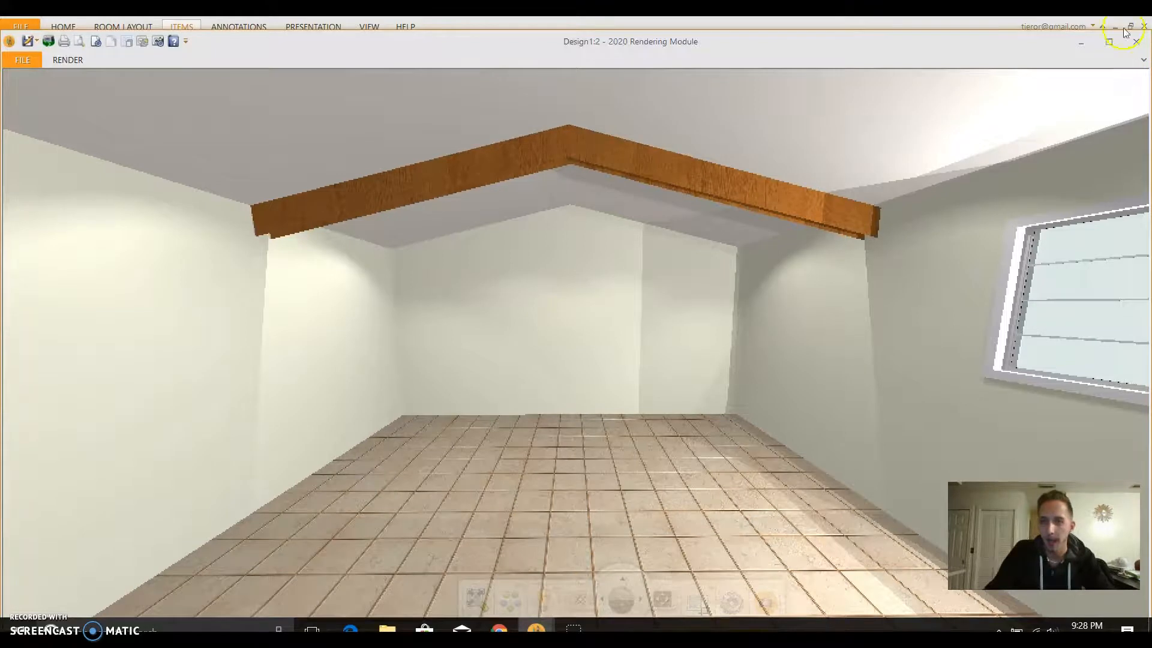
{"action": "left_click", "coordinate": [1082, 47]}
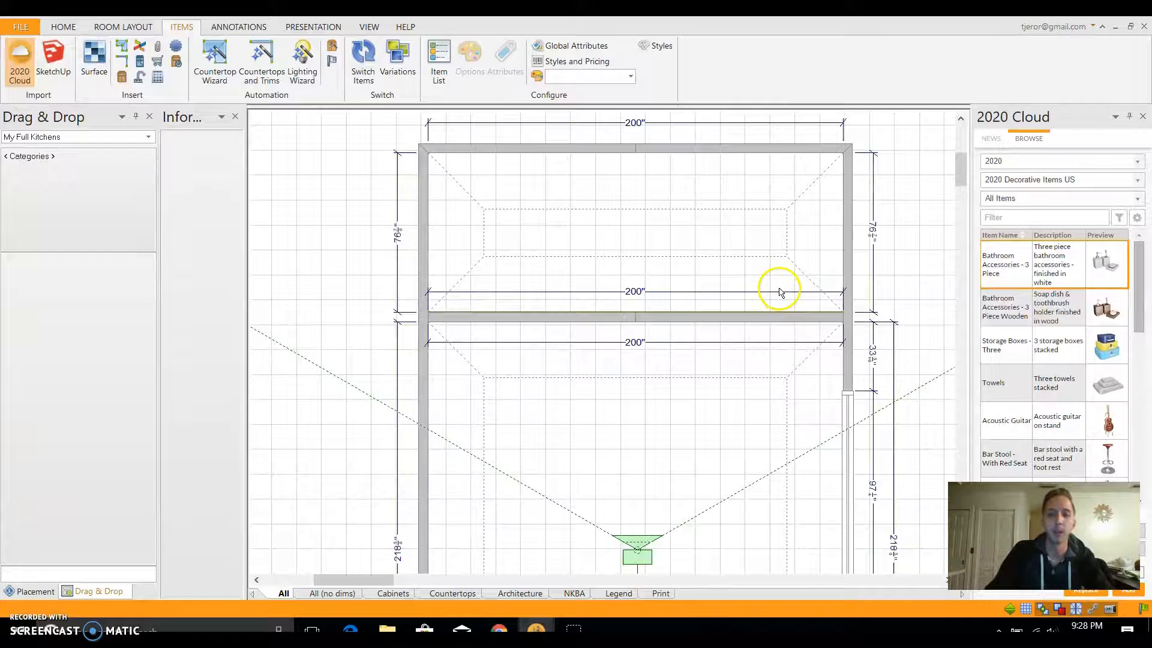
{"action": "middle_click_drag", "start_coordinate": [690, 423], "coordinate": [648, 353]}
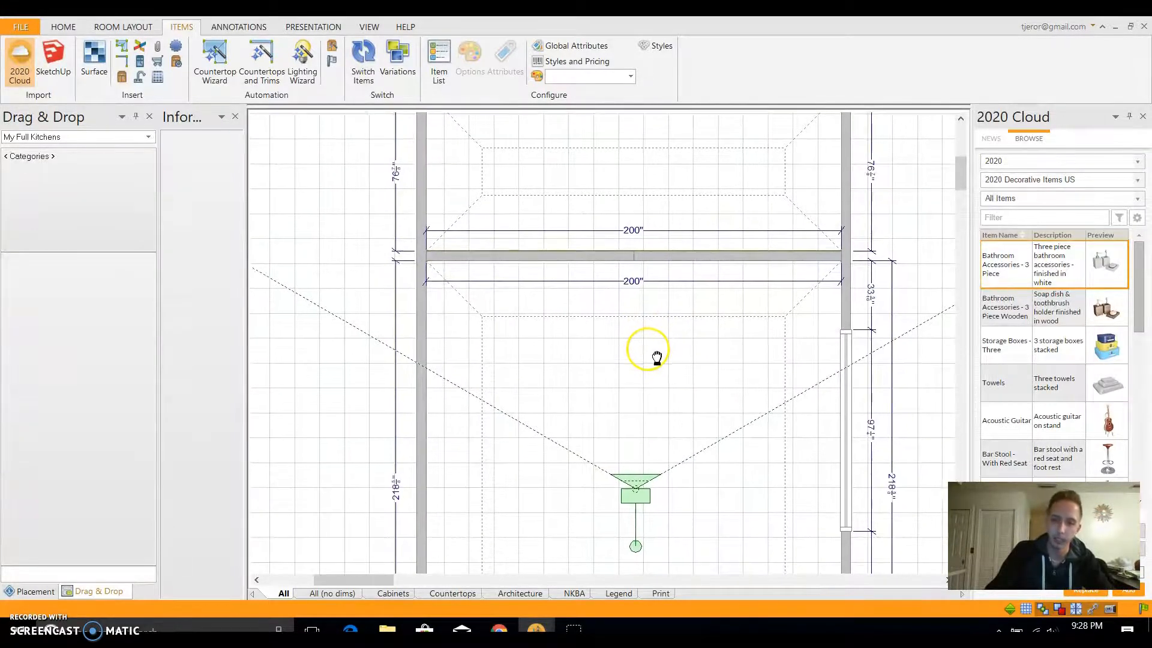